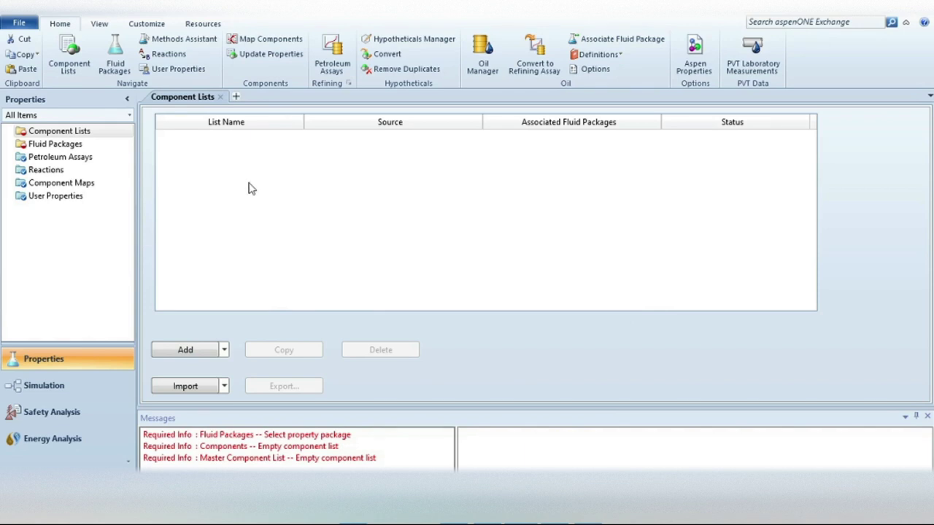
Create a component list and add the pure components from Methane through n-Decane
click(184, 351)
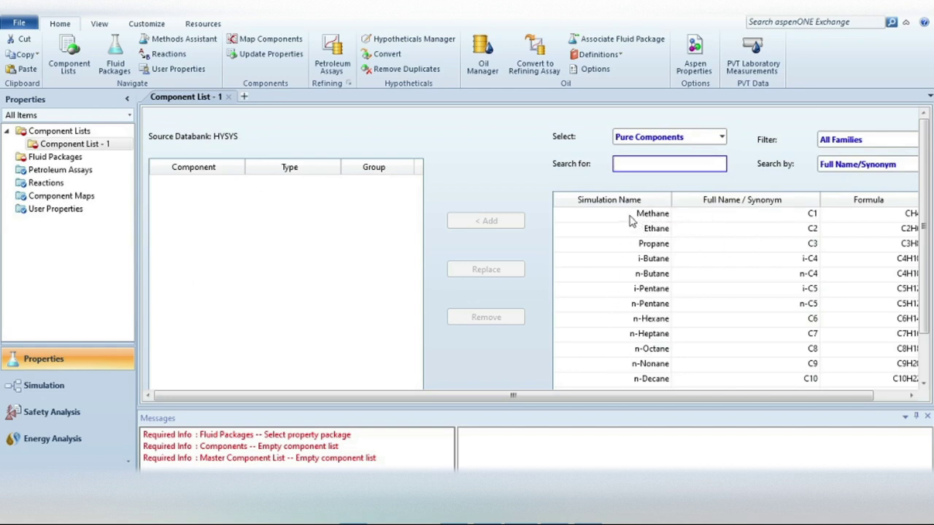
click(632, 220)
drag(632, 220, 625, 384)
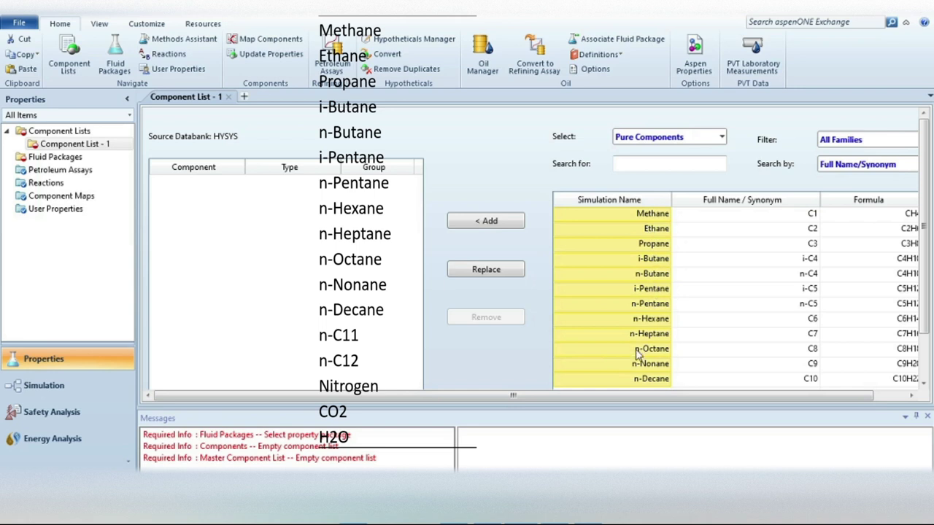
click(487, 222)
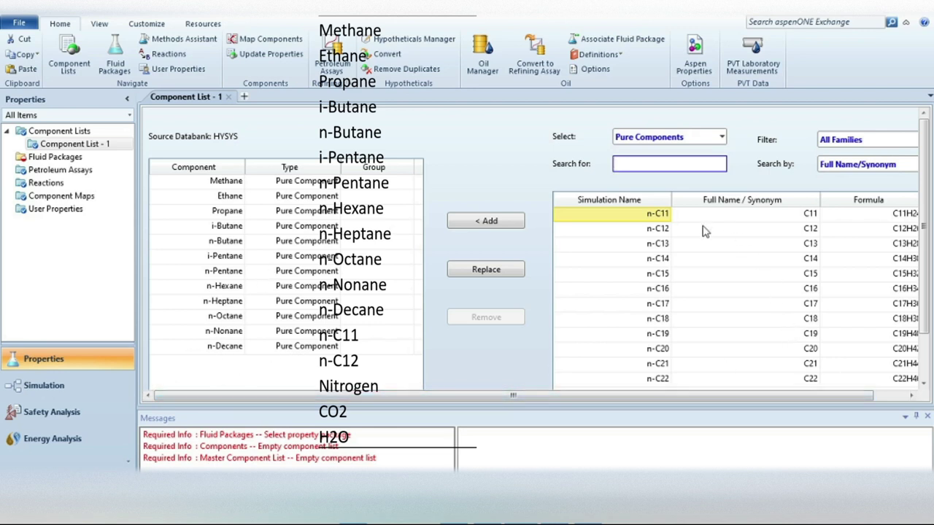
Add n-C11 and n-C12 to the component list
click(638, 231)
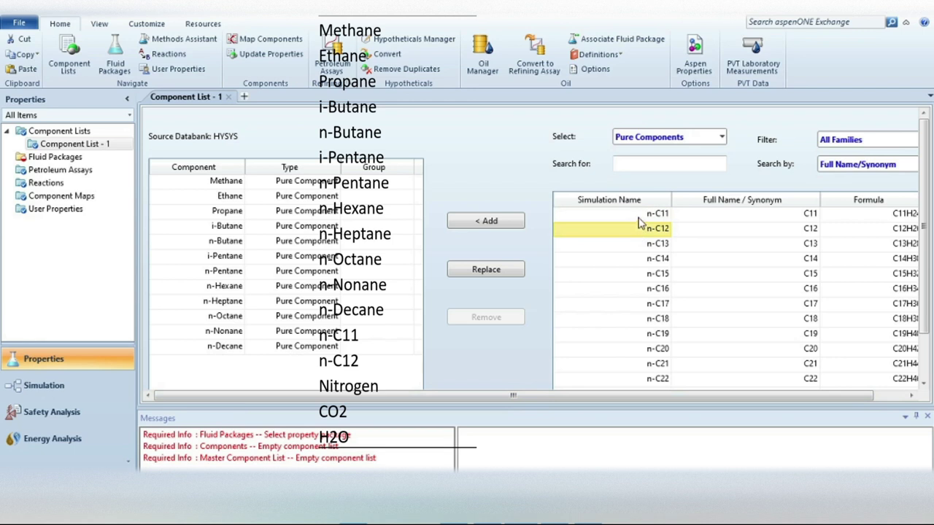
click(641, 216)
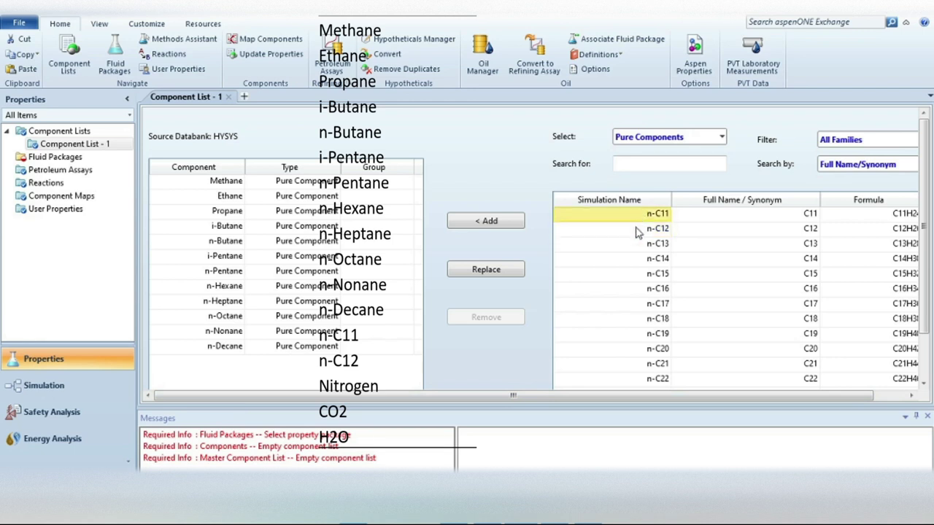
shift+click(640, 229)
click(506, 232)
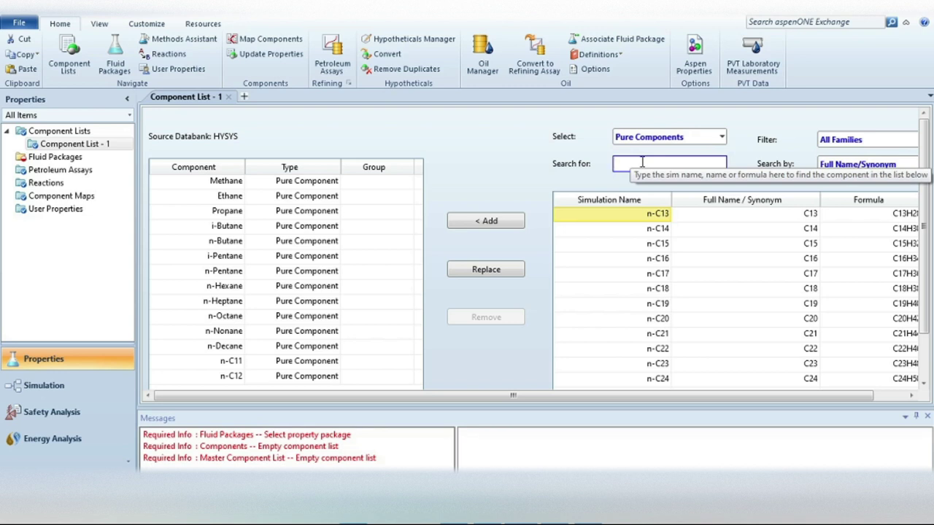
Search the databank for Nitrogen and CO2 and add both to the component list
text(n)
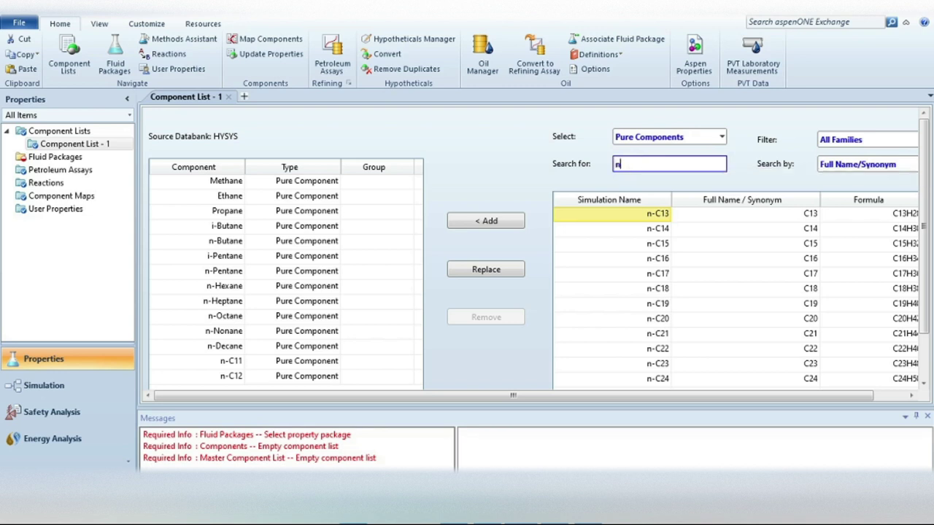
text(i)
key(BackSpace)
key(BackSpace)
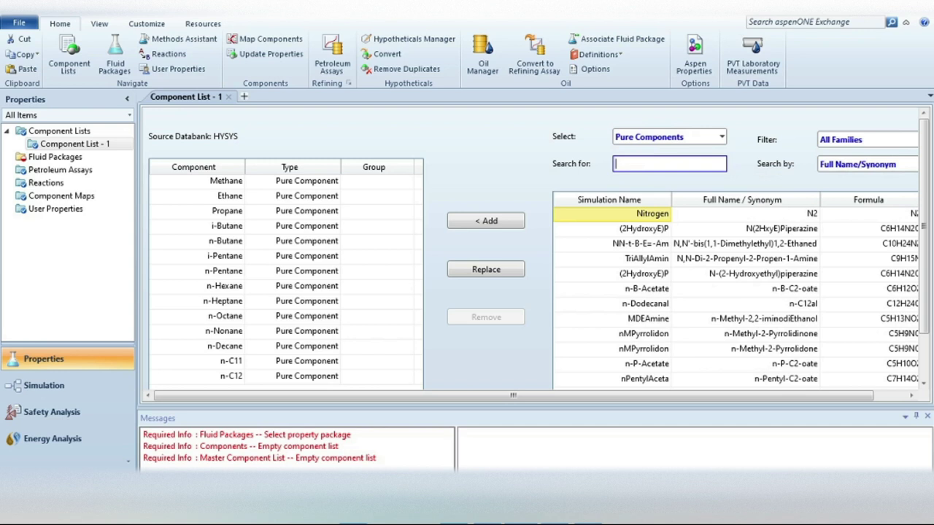
text(C)
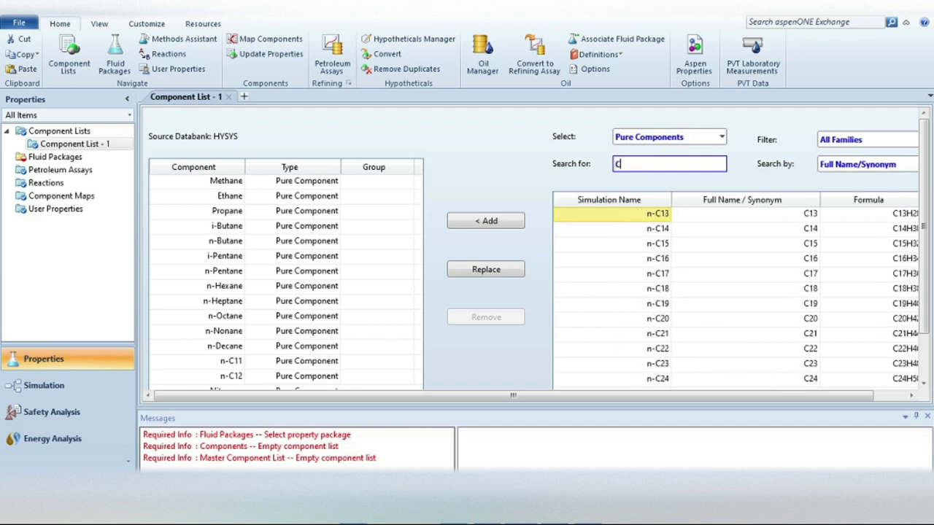
text(o)
key(BackSpace)
key(BackSpace)
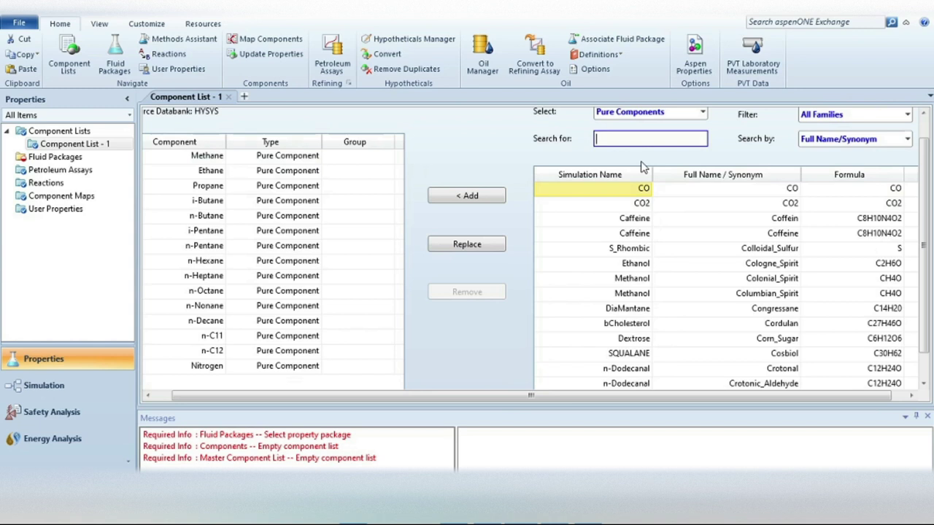
Search the databank for H2O and add it to the component list
text(H2o)
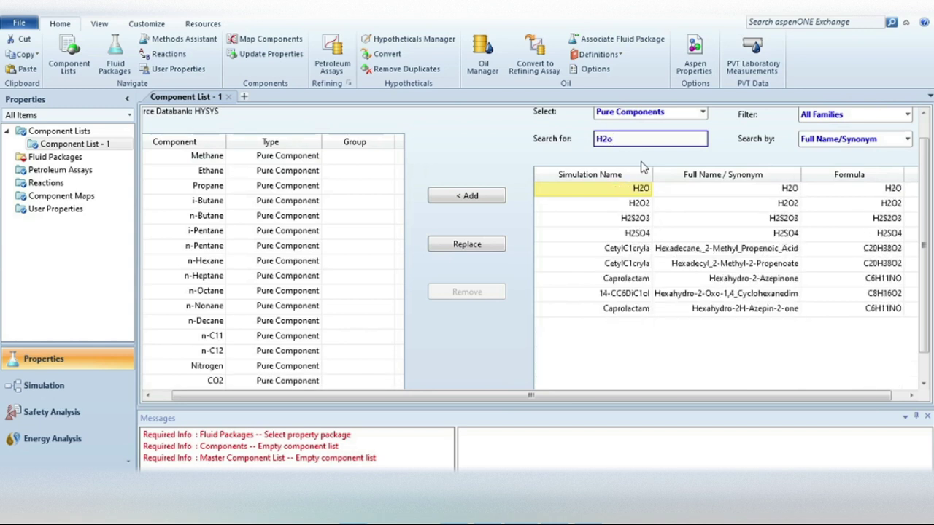
key(BackSpace)
key(BackSpace)
key(BackSpace)
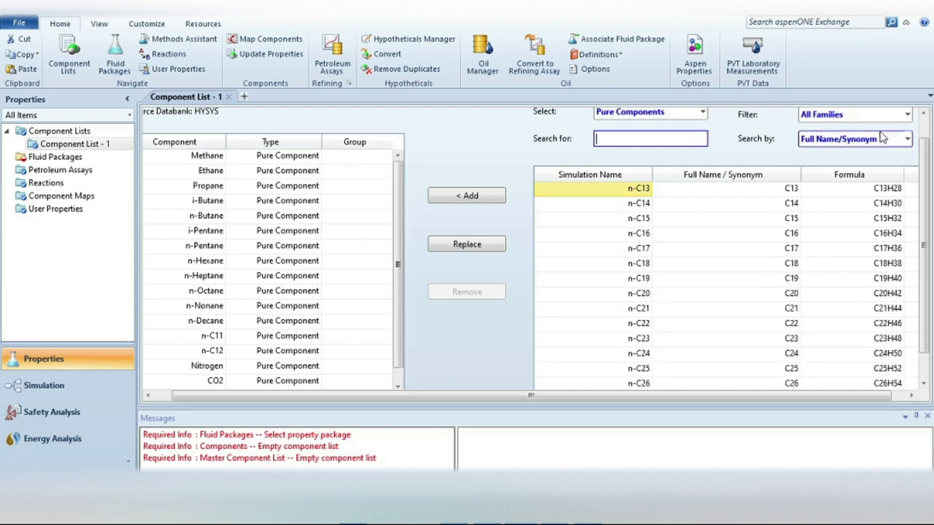
scroll(287, 332, down, 1)
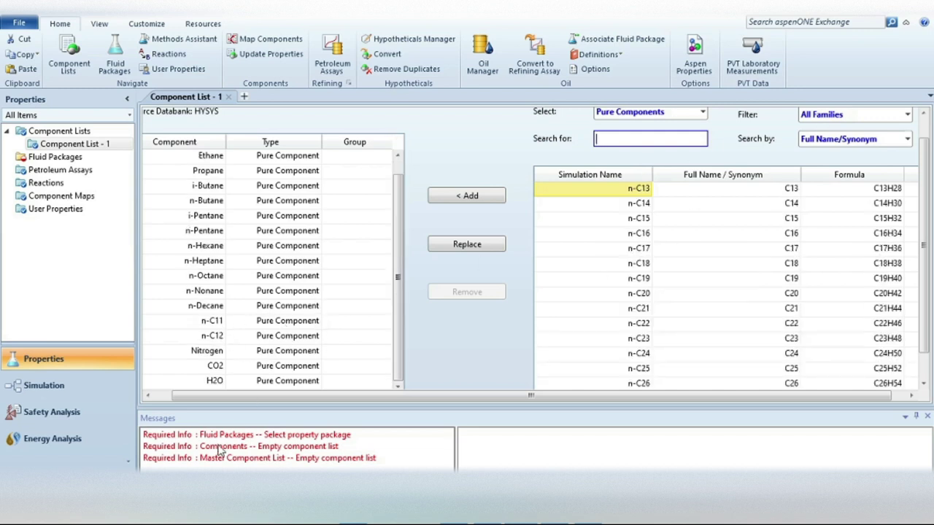
Add a fluid package that uses the Peng-Robinson property package for the component list
click(60, 160)
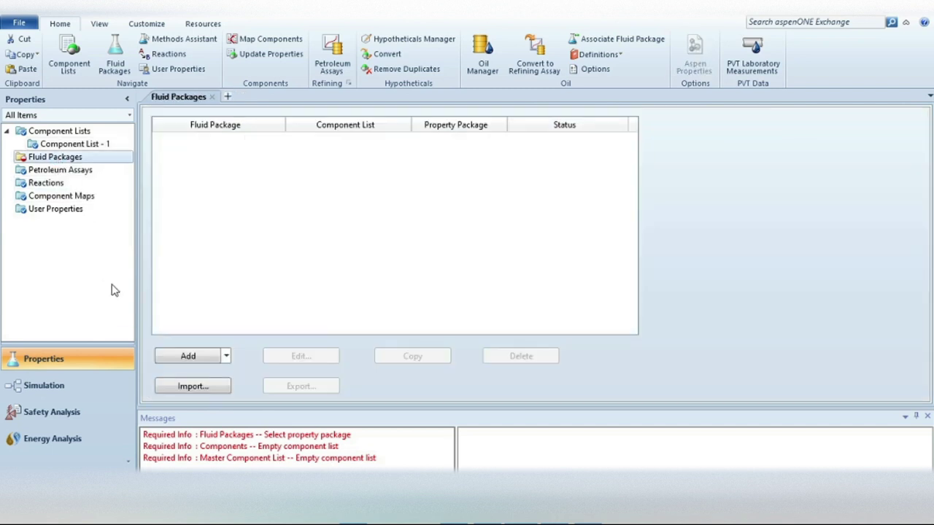
click(173, 360)
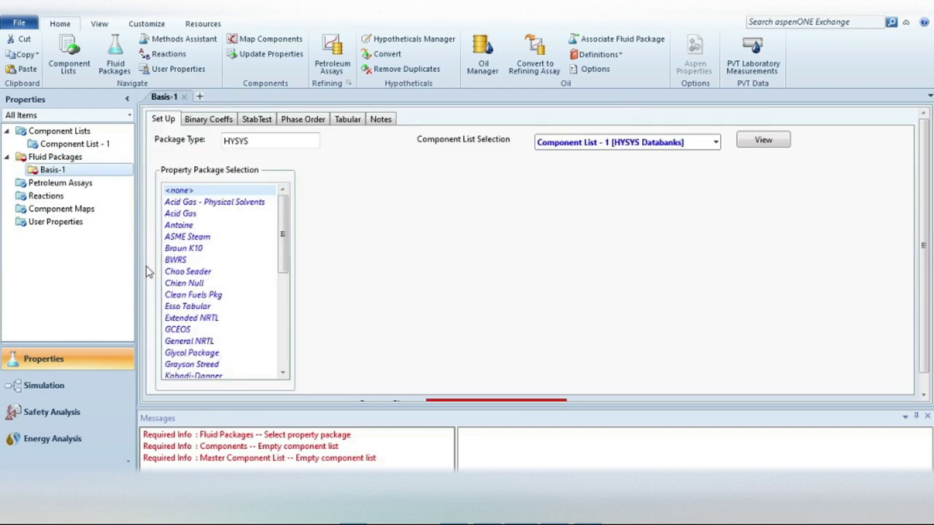
scroll(211, 321, down, 2)
scroll(229, 313, down, 3)
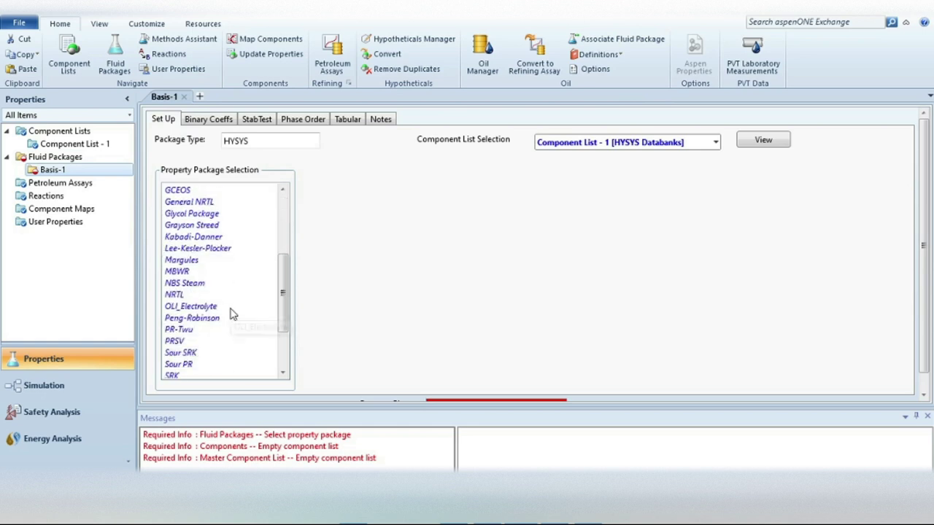
click(204, 321)
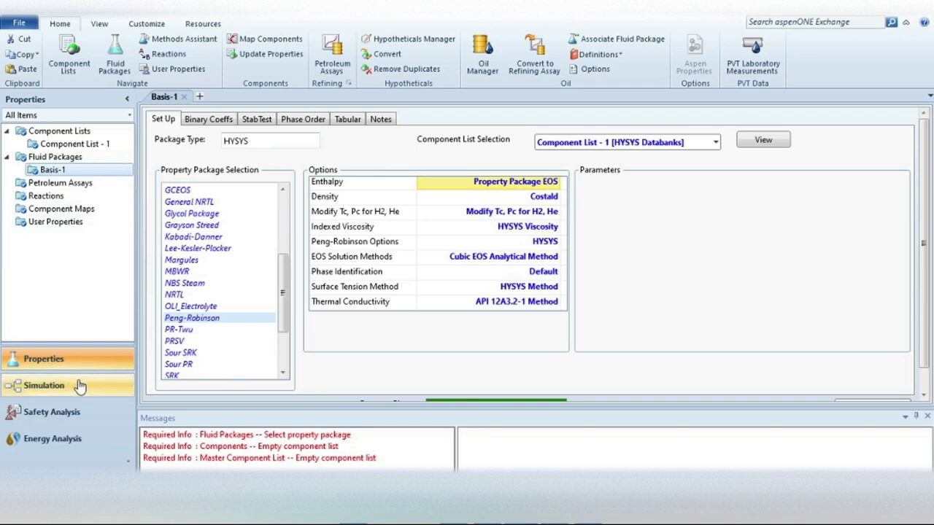
Enter the simulation environment, place a 3 Phase Separator on the flowsheet and close the model palette
click(44, 391)
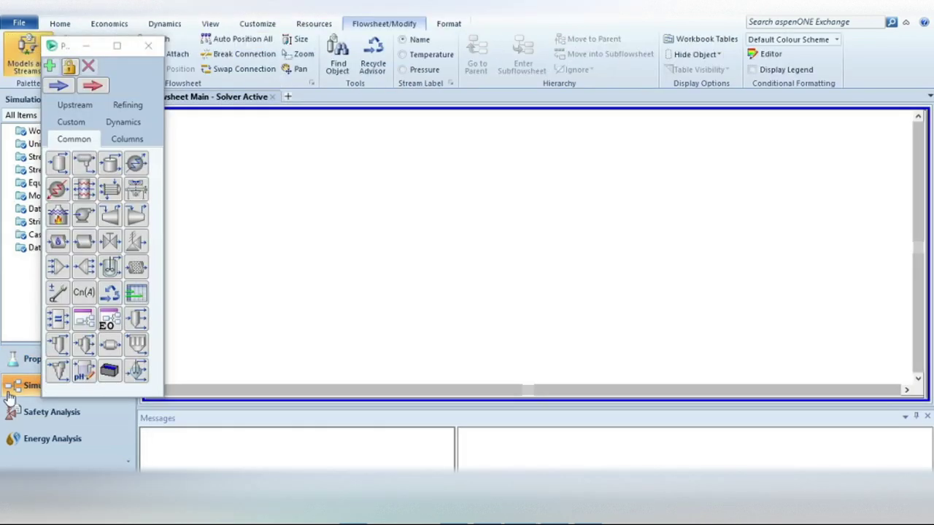
click(82, 162)
click(353, 268)
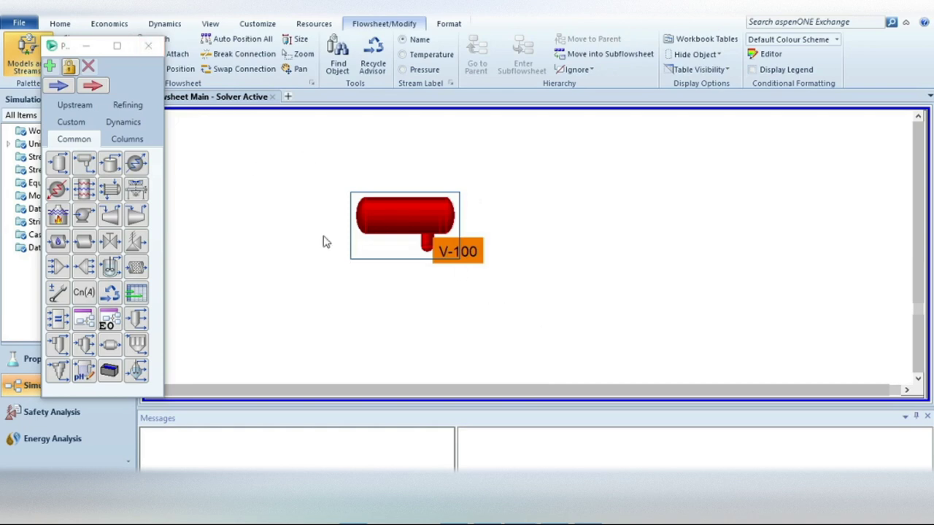
click(154, 47)
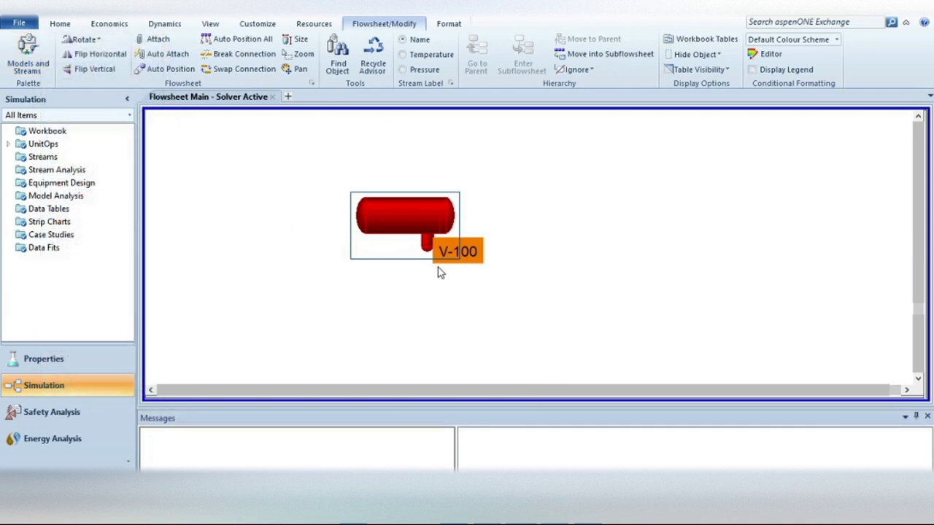
Open the three-phase separator's connections and name its inlet stream Crude Oil
double_click(398, 215)
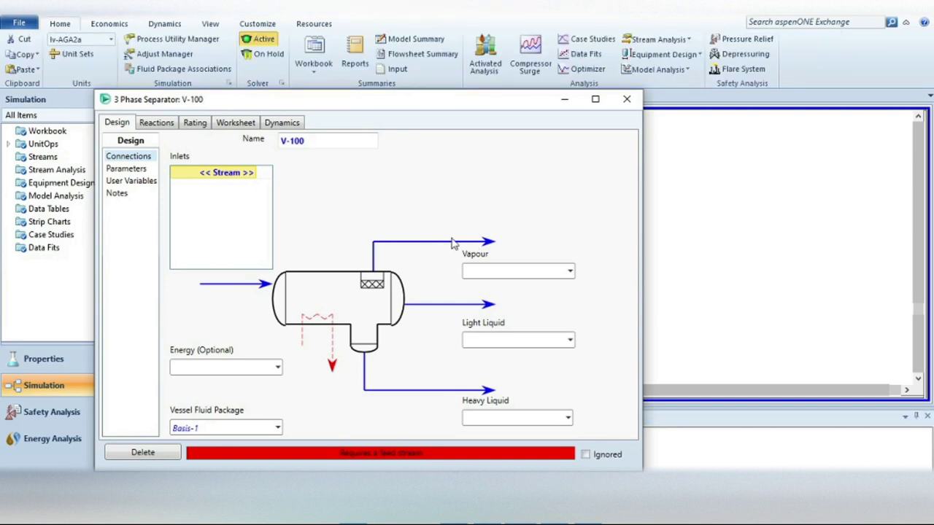
click(251, 174)
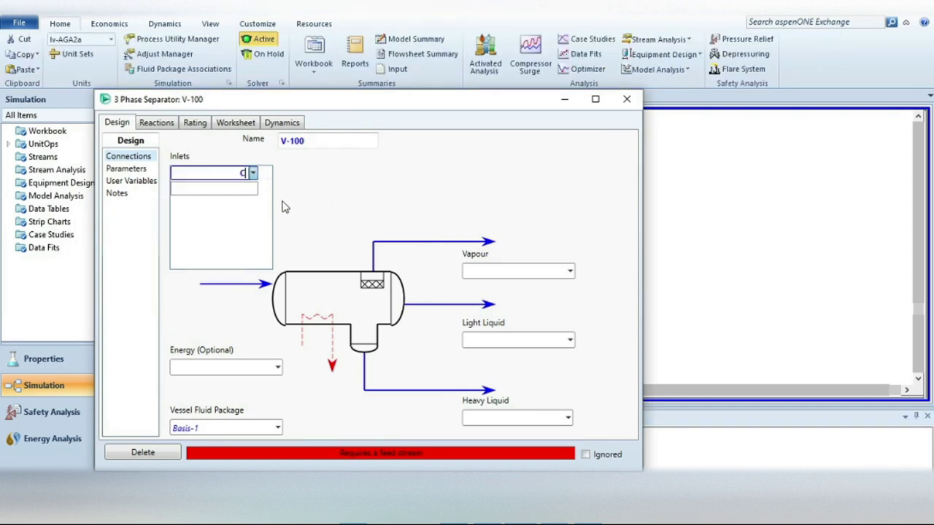
text(Crude Oil)
Name the separator's product streams Gas for vapour, Oil for light liquid and Water for heavy liquid, and close its properties
click(482, 271)
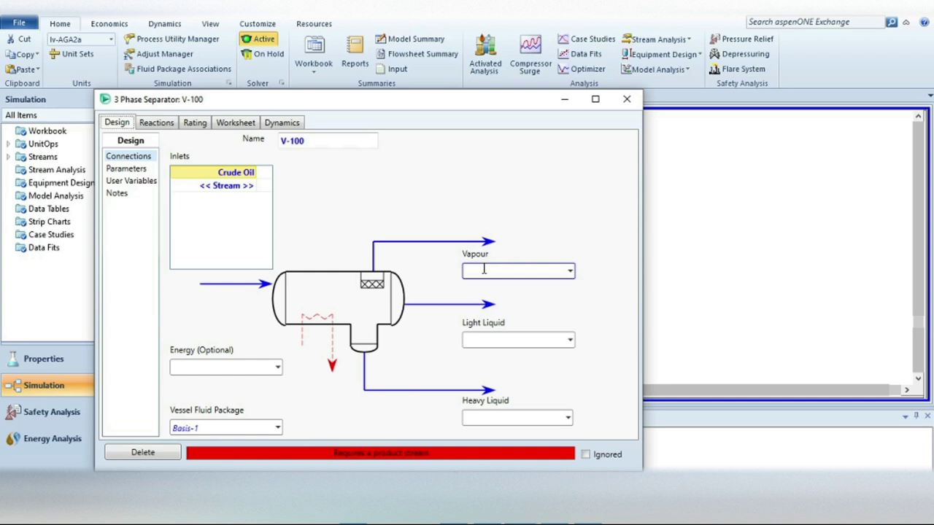
click(484, 269)
key(Return)
click(521, 340)
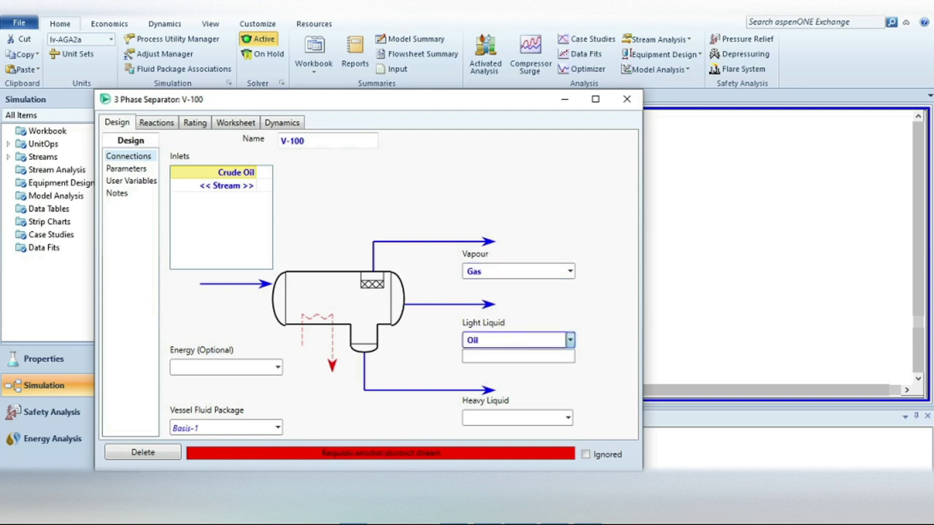
click(548, 417)
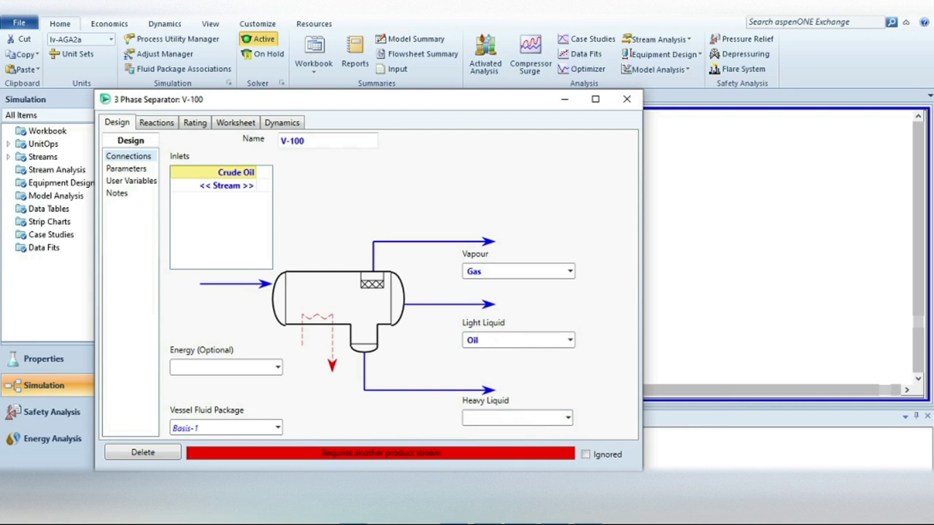
click(515, 414)
text(Wa)
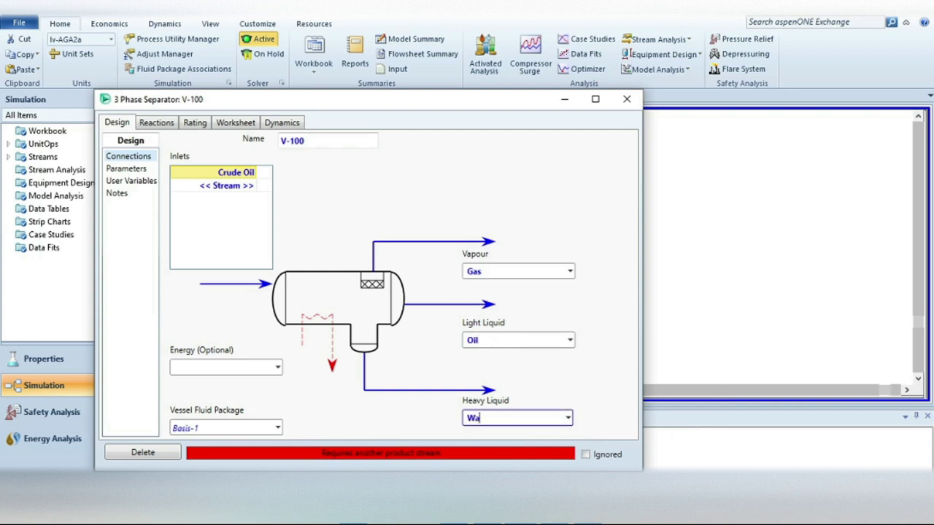
text(ter)
key(Return)
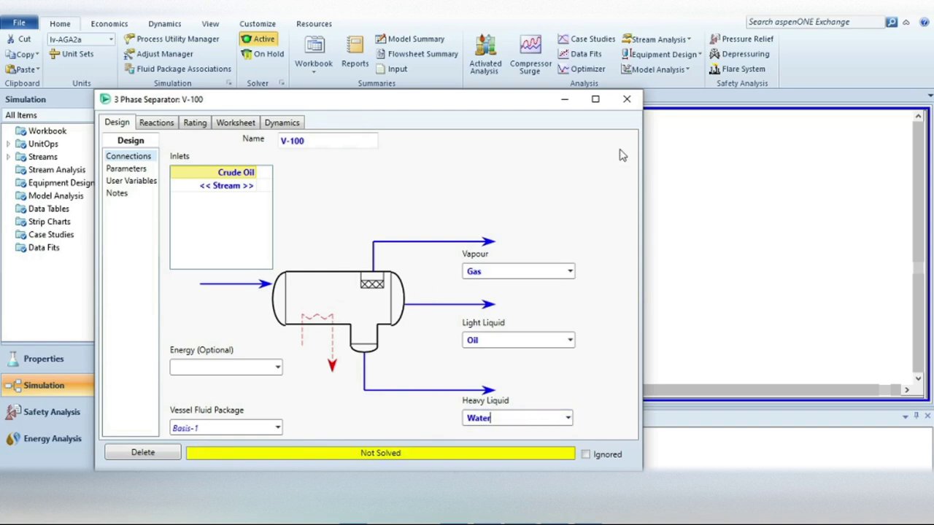
click(628, 102)
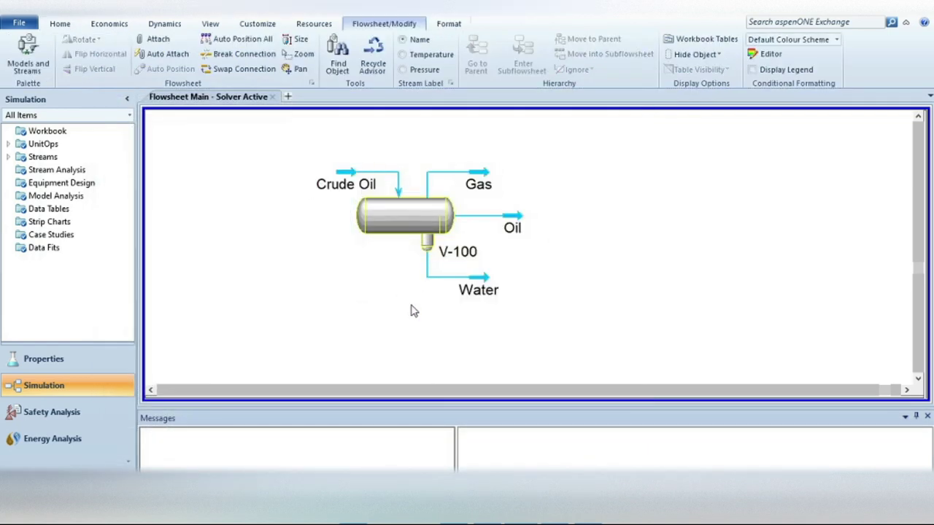
Move the Crude Oil stream farther away from the separator and set its temperature to 25 C
mouse_move(355, 178)
drag(355, 179, 232, 170)
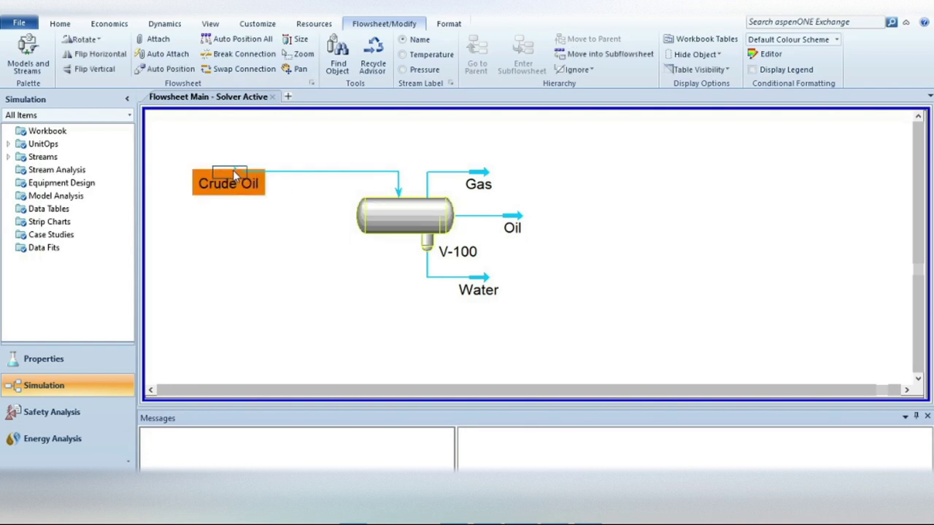
double_click(233, 170)
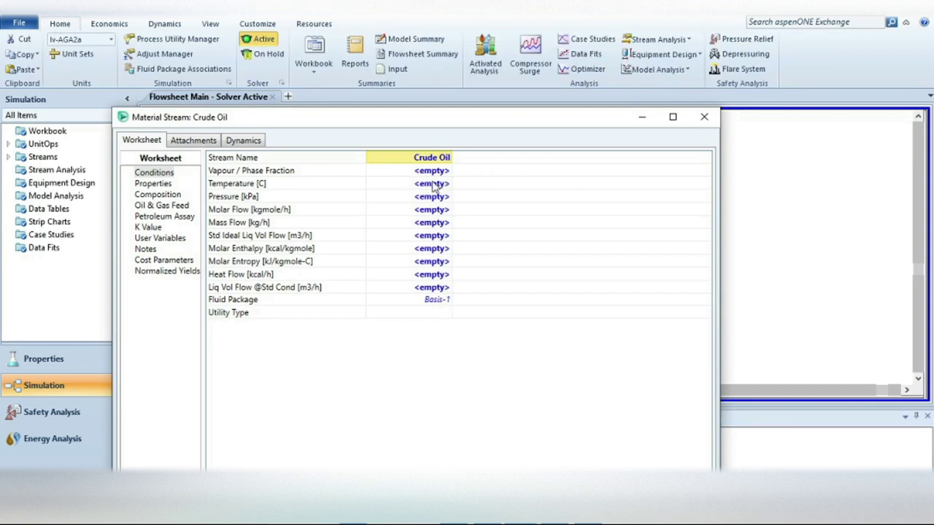
click(433, 186)
text(25)
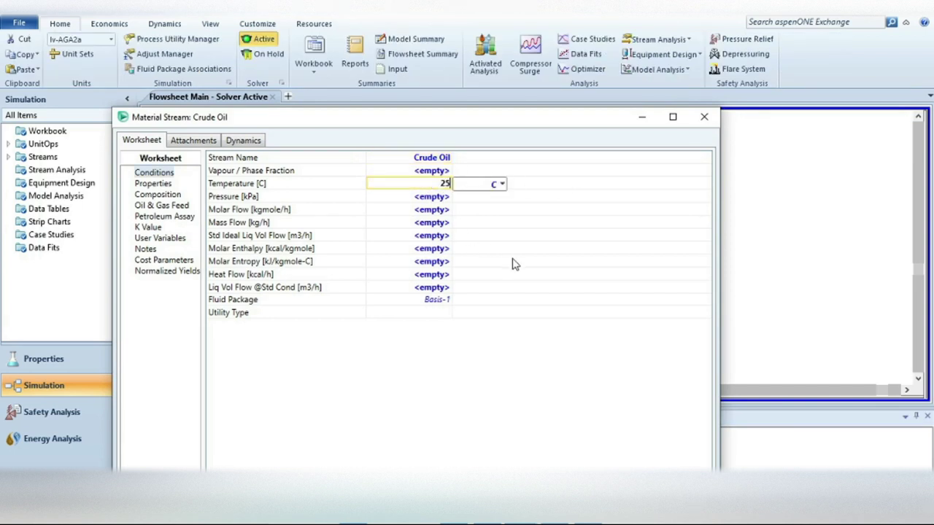
key(Return)
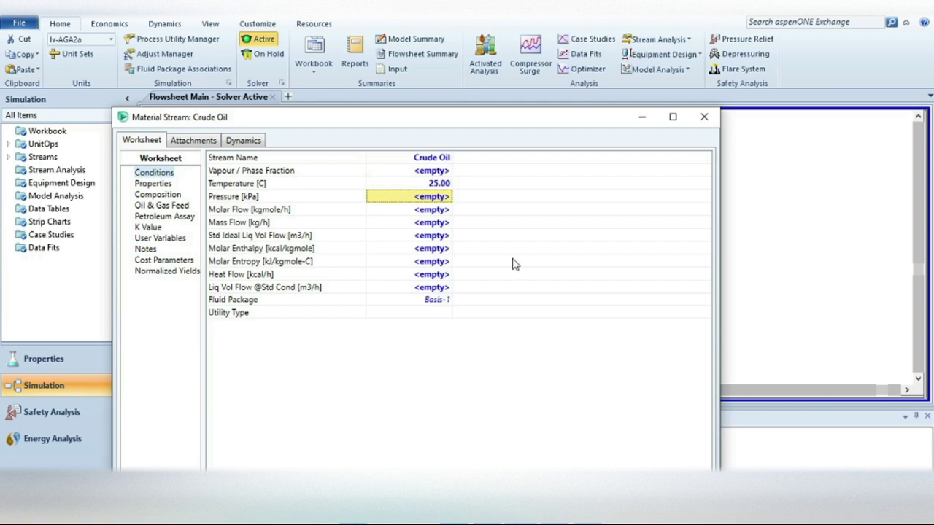
Set the Crude Oil stream's pressure to 12 bar
text(12)
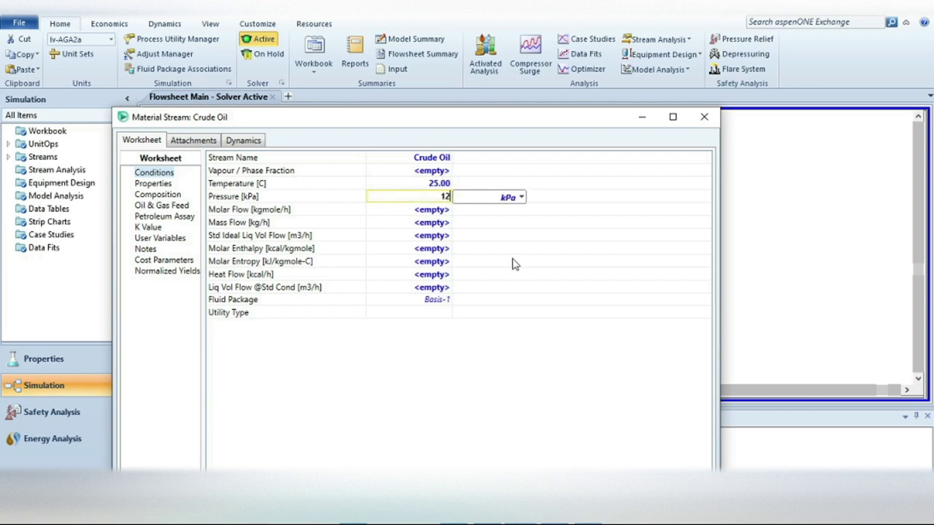
click(525, 200)
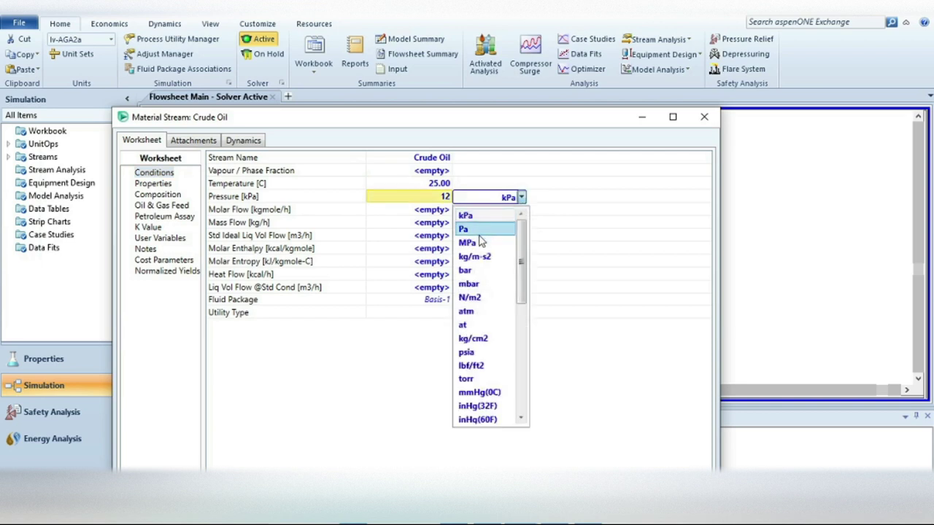
click(482, 270)
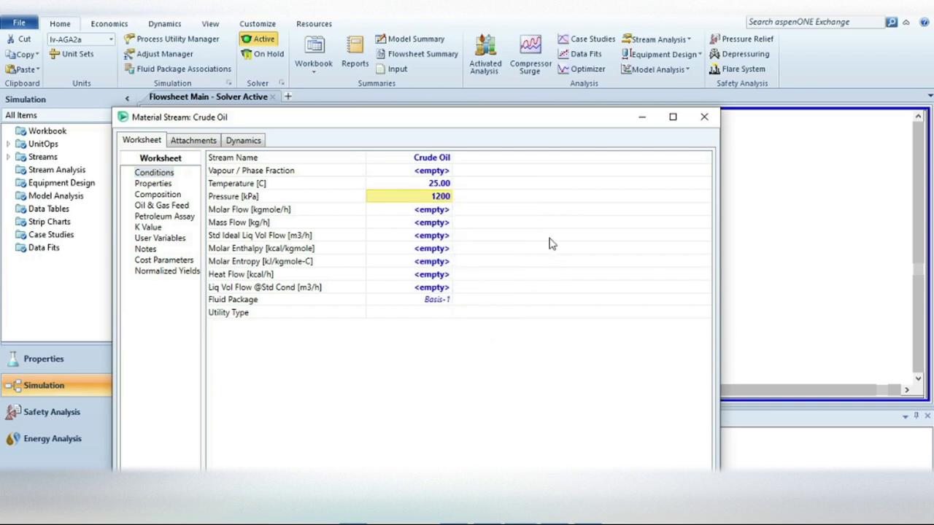
Set the Crude Oil stream's molar flow to 2500 kgmole/h
click(440, 211)
text(2)
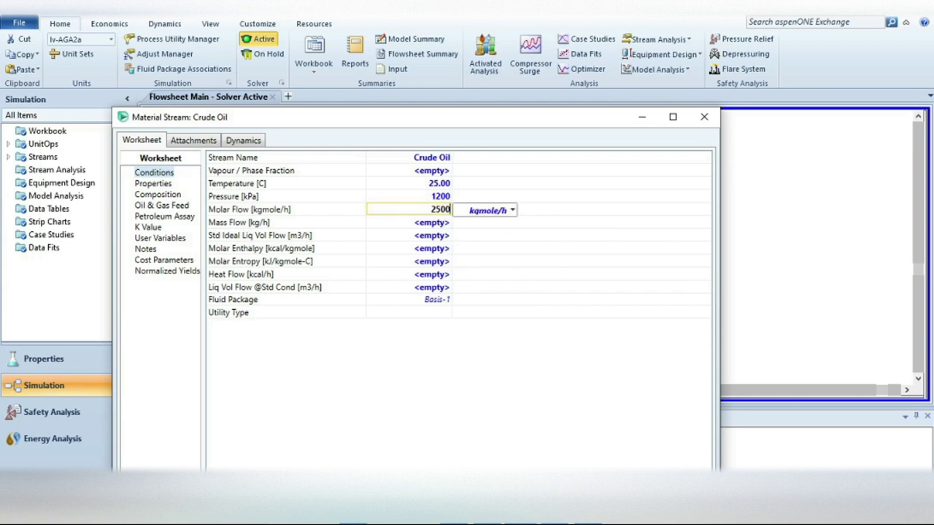
text(500)
key(Return)
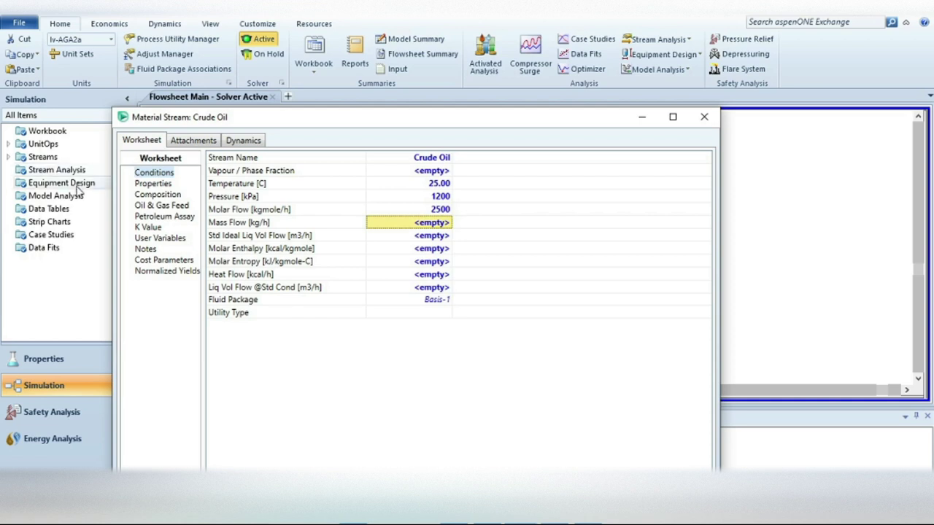
In the Crude Oil composition, enter mole fractions of Methane 0.0887, Ethane 0.0381, Propane 0.0404, i-Butane 0.0120 and n-Butane 0.0269
click(157, 195)
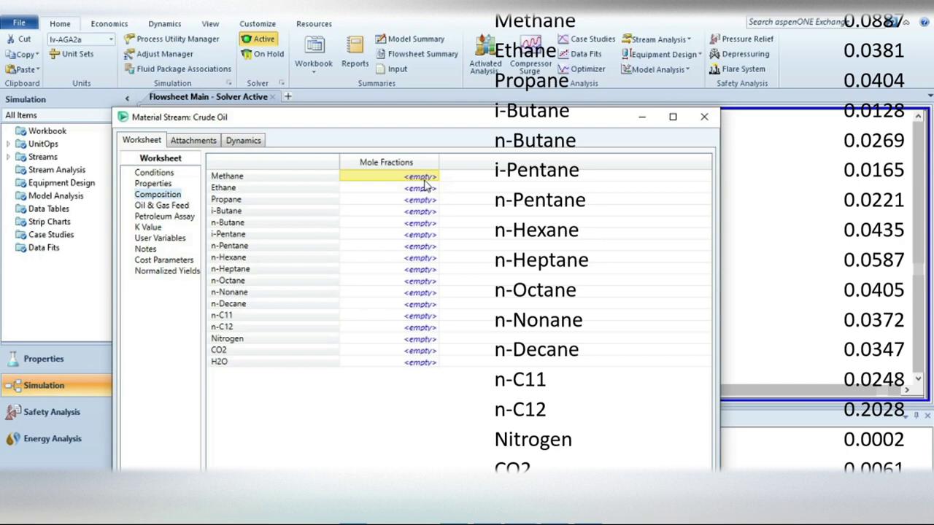
text(0.0887)
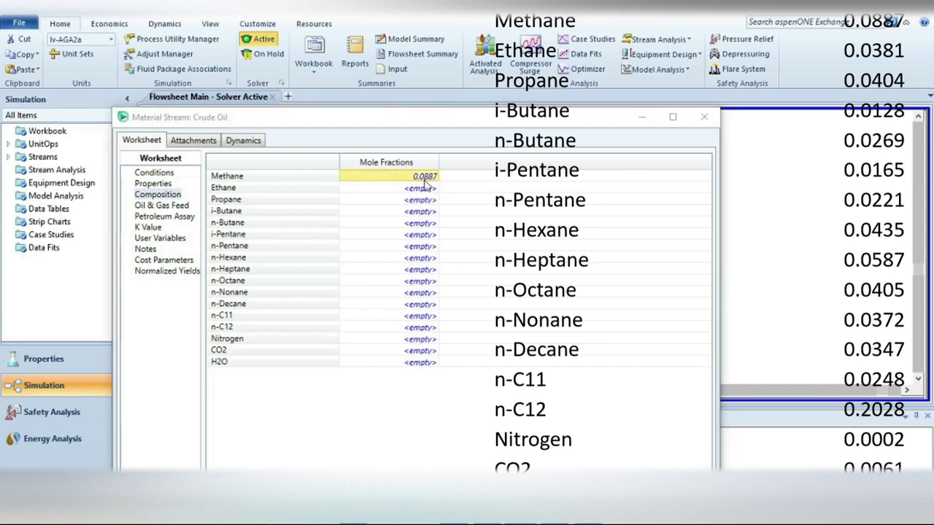
key(Return)
text(0.0381)
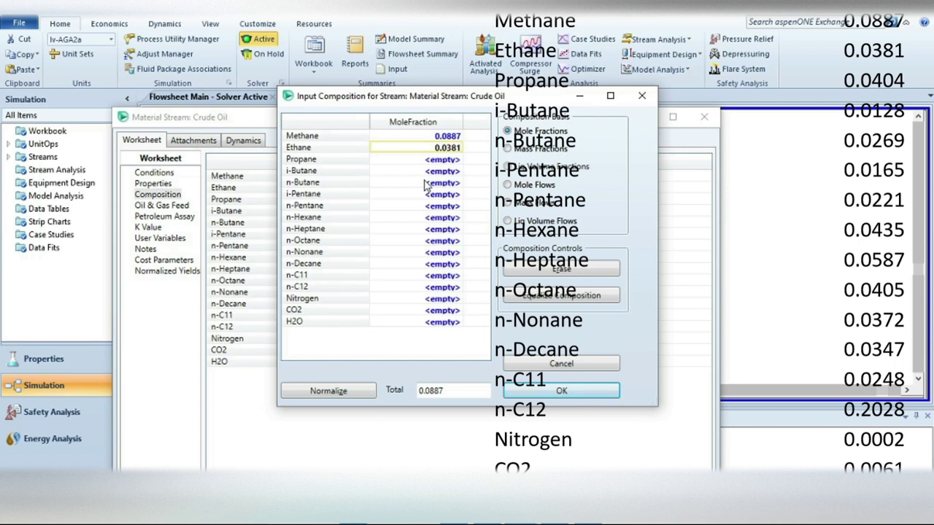
key(Return)
text(0.0404)
key(Return)
text(0.0120)
key(Return)
text(0.0269)
key(Return)
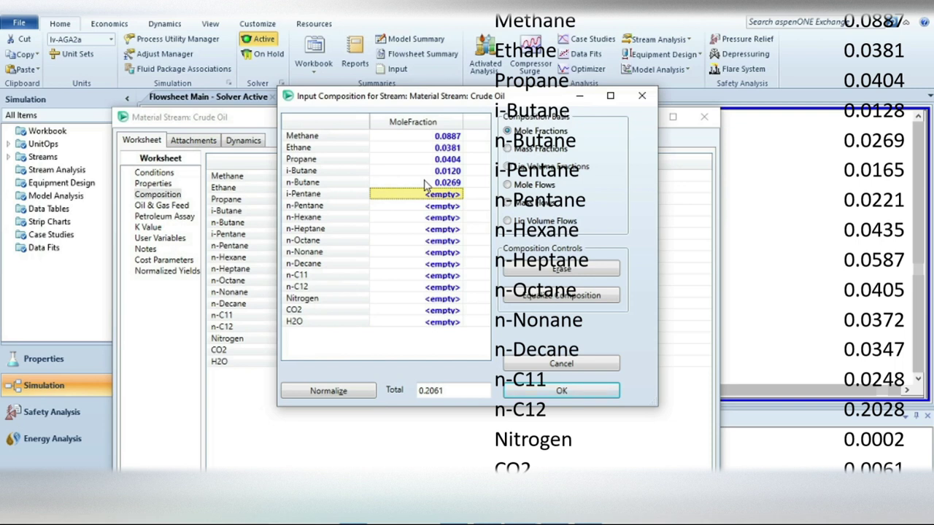
Enter mole fractions of i-Pentane 0.0165, n-Pentane 0.0221, n-Hexane 0.0435 and n-Heptane 0.0587 for the Crude Oil stream
text(0.0165)
key(Return)
text(0.0221)
key(Return)
text(0.)
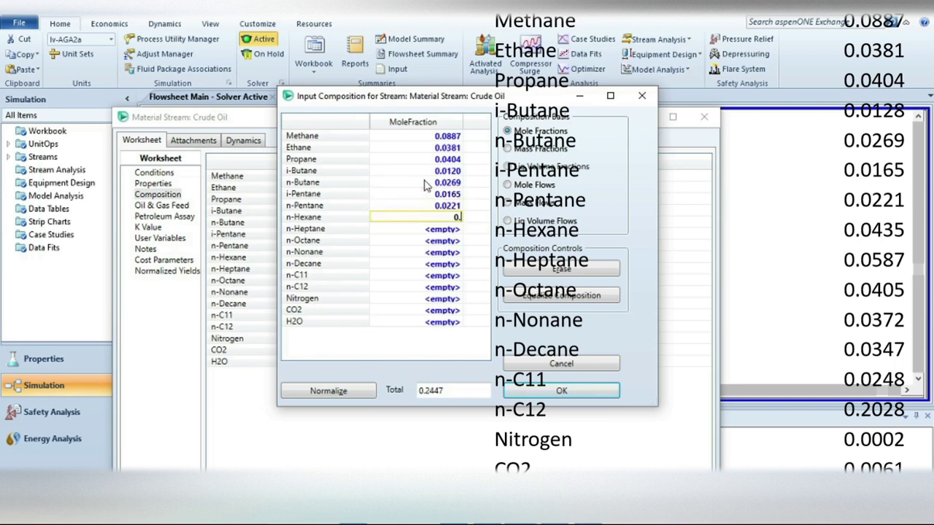
text(0435)
key(Return)
text(0.05)
text(87)
key(Return)
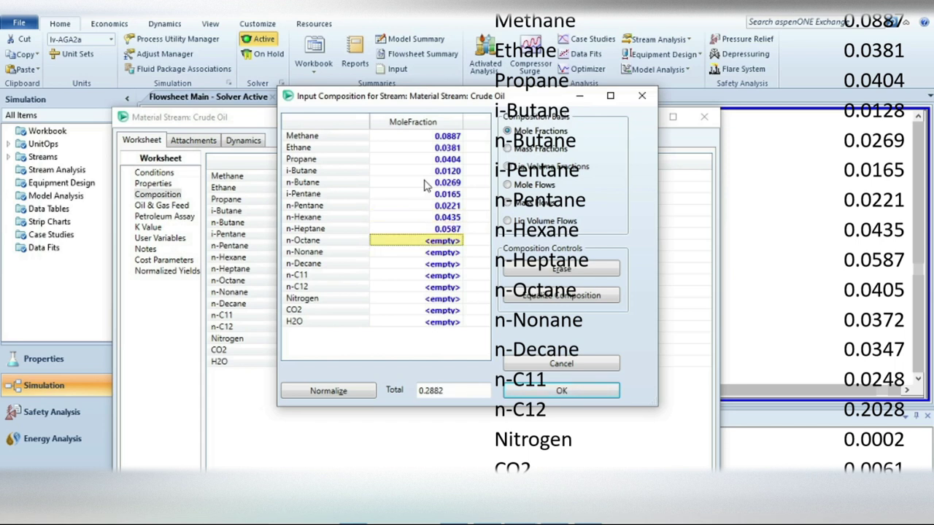
Enter mole fractions of n-Octane 0.0405, n-Nonane 0.0372 and n-Decane 0.0347 for the Crude Oil stream
text(0.0405)
key(Return)
text(0.0)
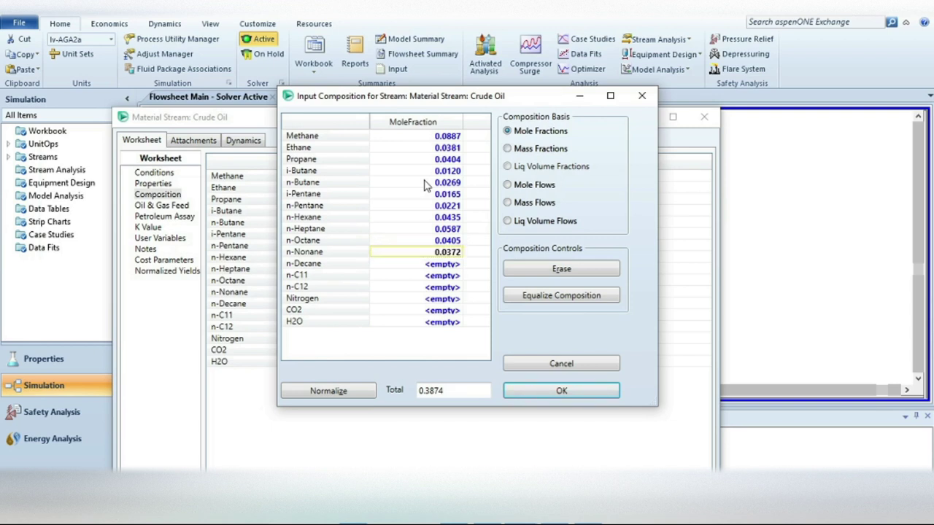
key(Return)
text(0.0347)
key(Return)
Set n-C11 to 0.0248, n-C12 to 0.2028, Nitrogen to 0.0002, CO2 to 0.0061, H2O to 0.3060 and i-Butane to 0.0128, and accept the composition
text(0.0002)
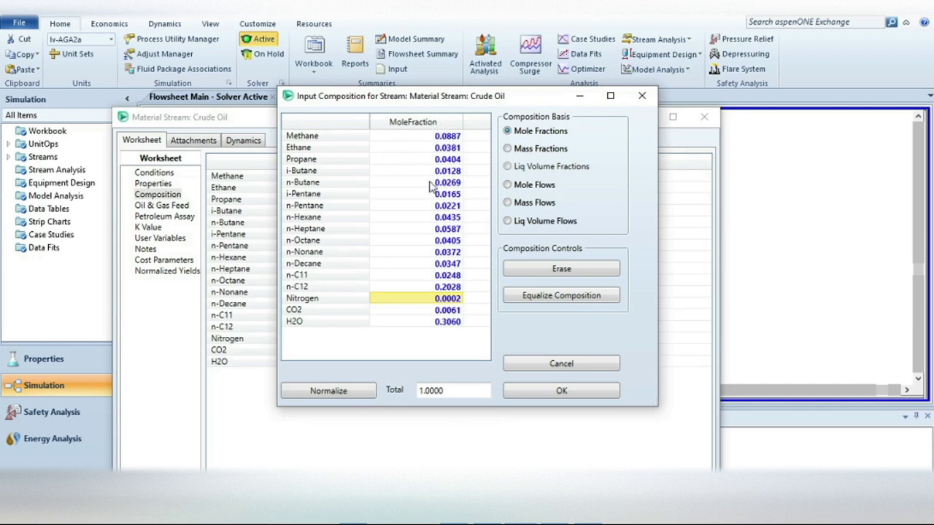
click(553, 398)
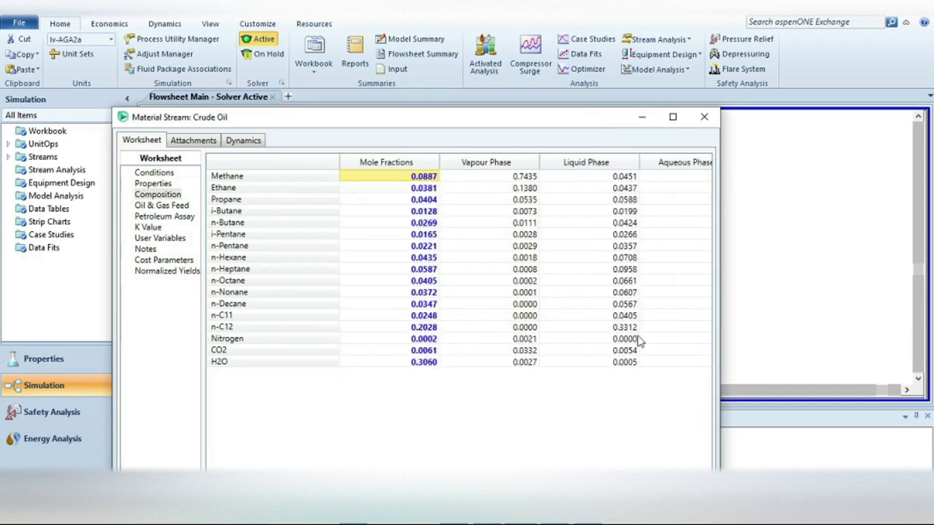
click(704, 118)
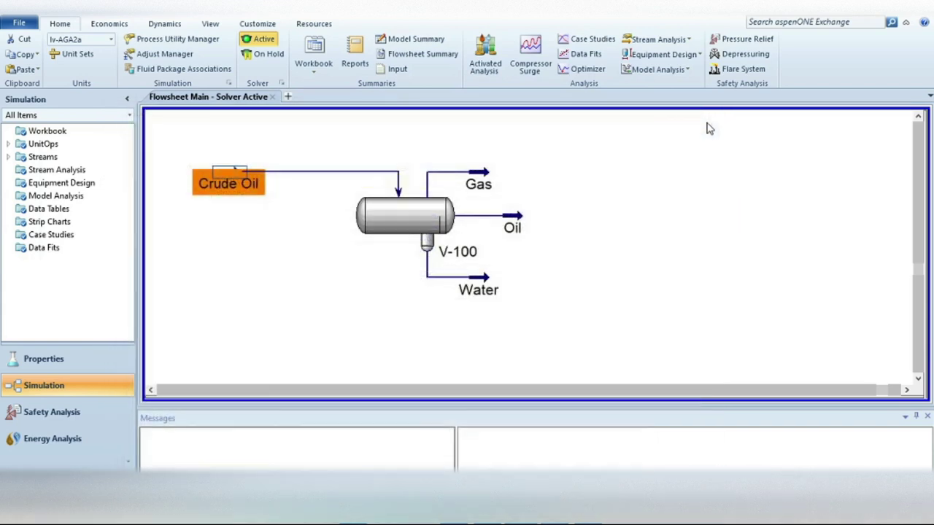
Switch to the PowerPoint presentation and review the problem statement slide for the separator's specifications
click(635, 348)
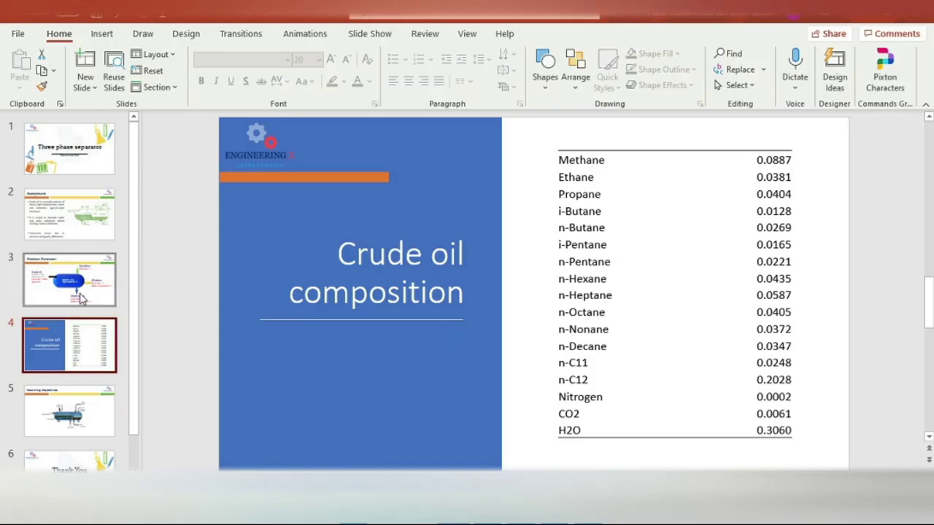
click(69, 280)
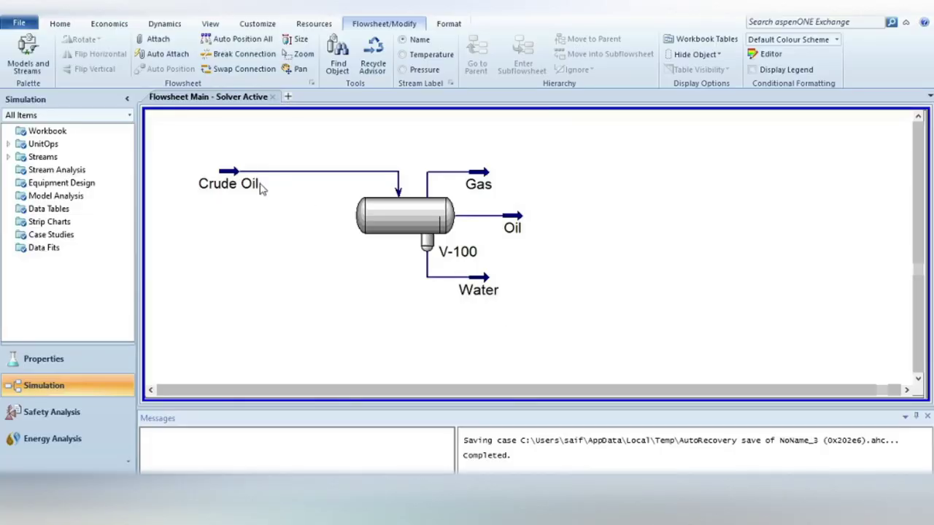
Set the three-phase separator's pressure drop to 1 bar at the inlet and 9 bar at the vapour outlet, and close its properties
mouse_move(388, 232)
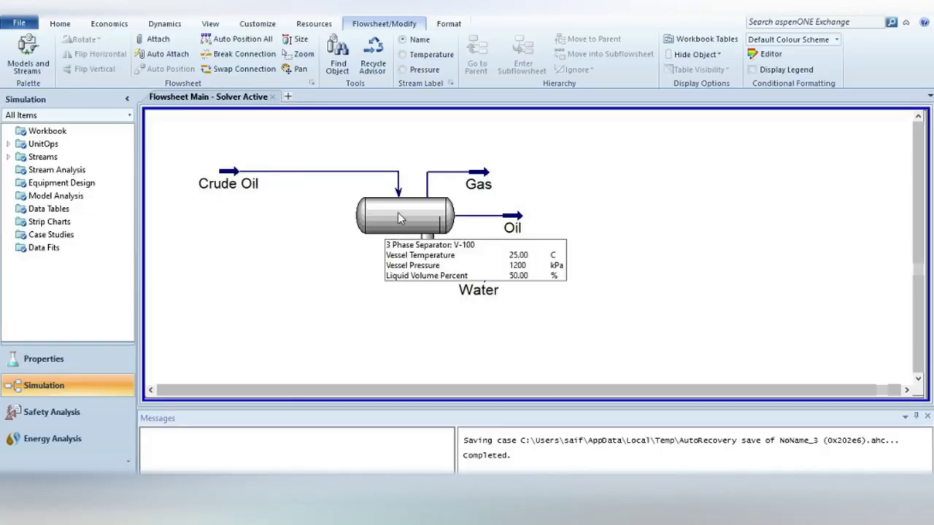
double_click(398, 216)
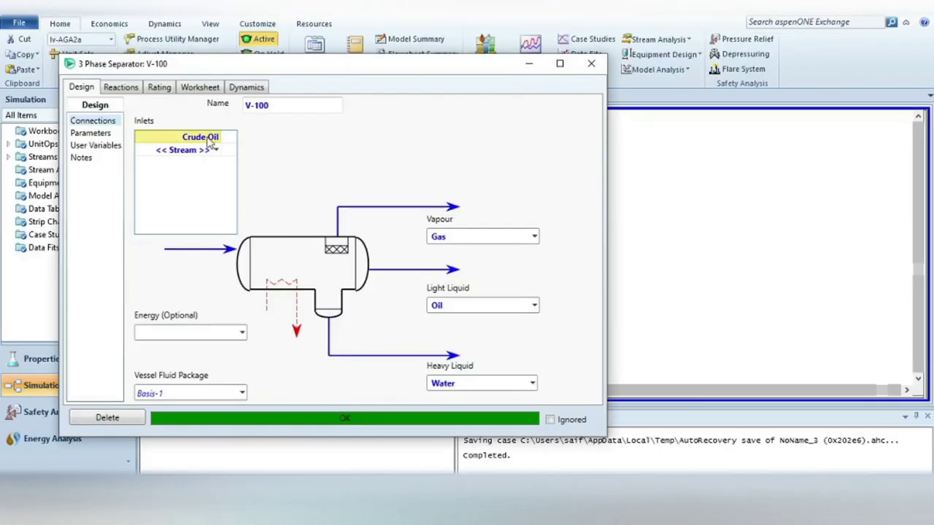
click(102, 134)
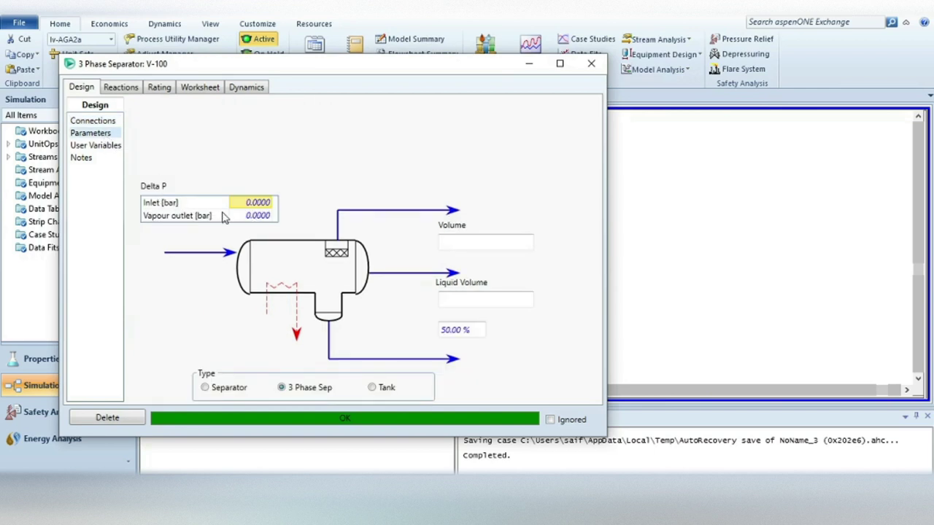
mouse_move(250, 215)
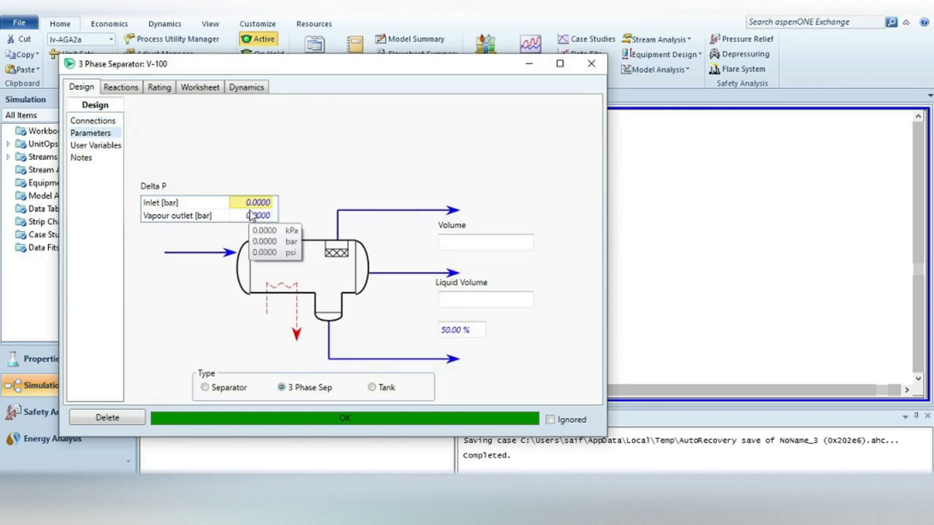
key(Return)
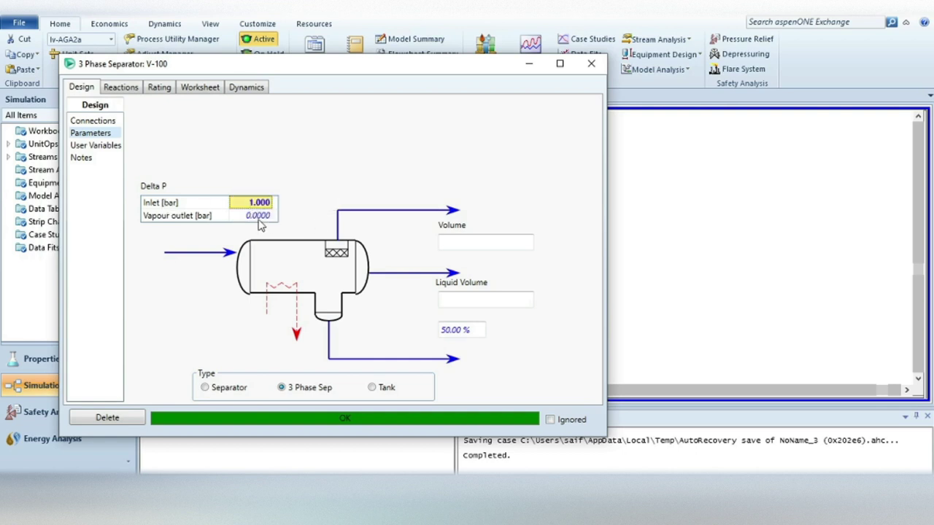
click(258, 220)
text(9)
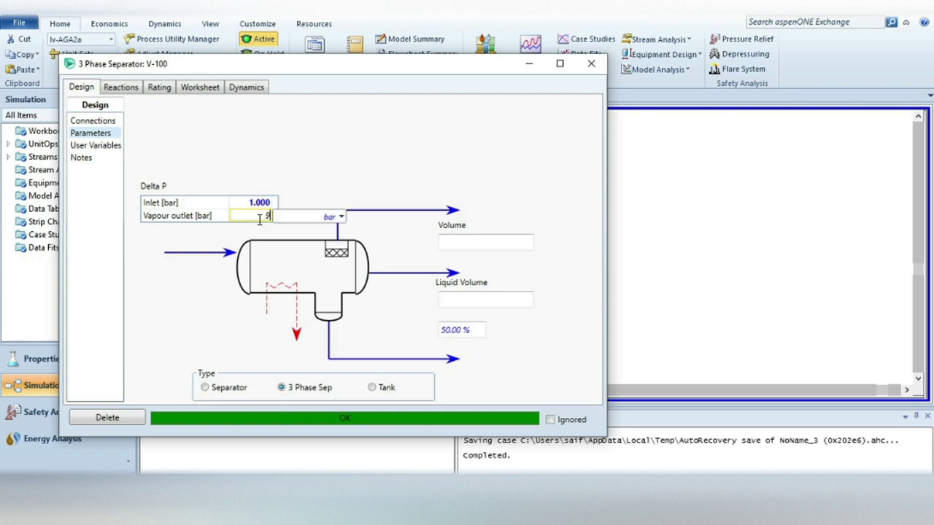
key(Return)
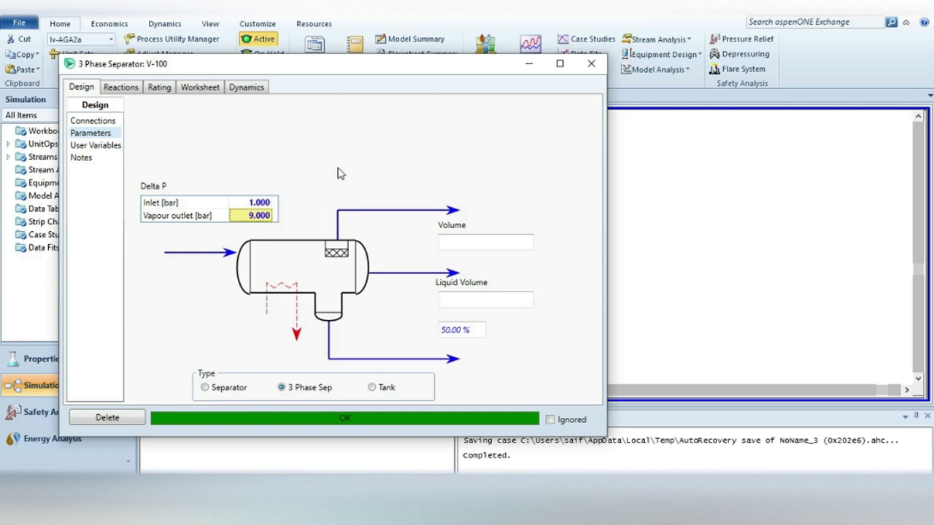
click(592, 65)
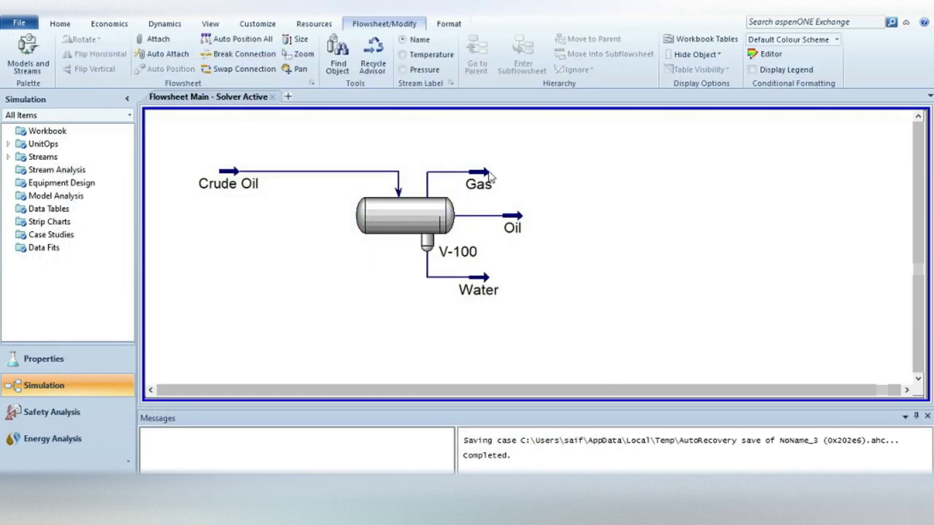
Move the Gas and Water streams farther from the separator so they line up with the Oil stream
drag(479, 183, 518, 183)
click(516, 225)
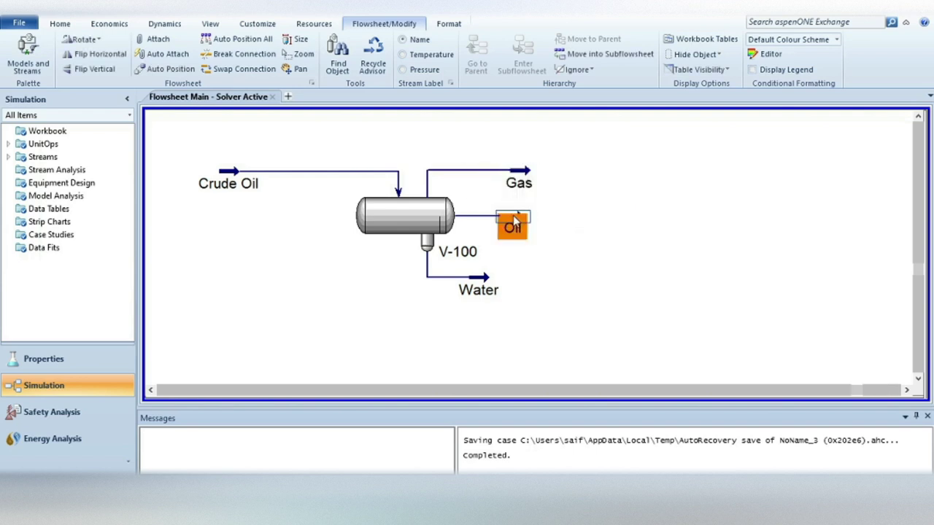
drag(485, 291, 523, 285)
mouse_move(527, 176)
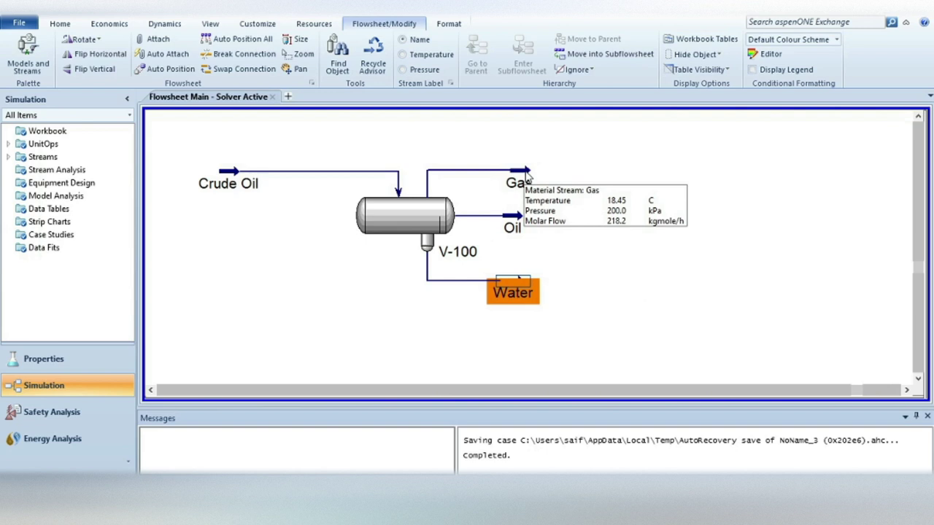
Add the Material Streams workbook table to the flowsheet and place it below the separator
right_click(455, 169)
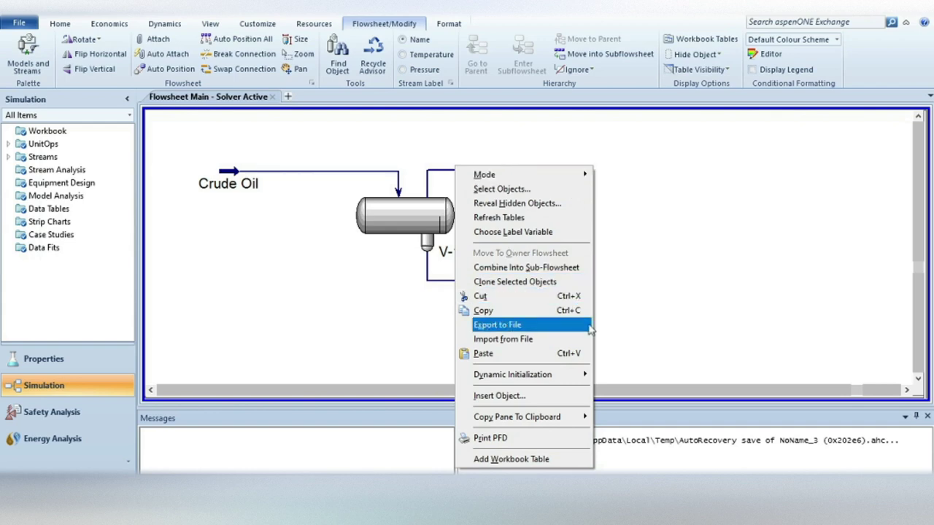
click(527, 459)
double_click(449, 213)
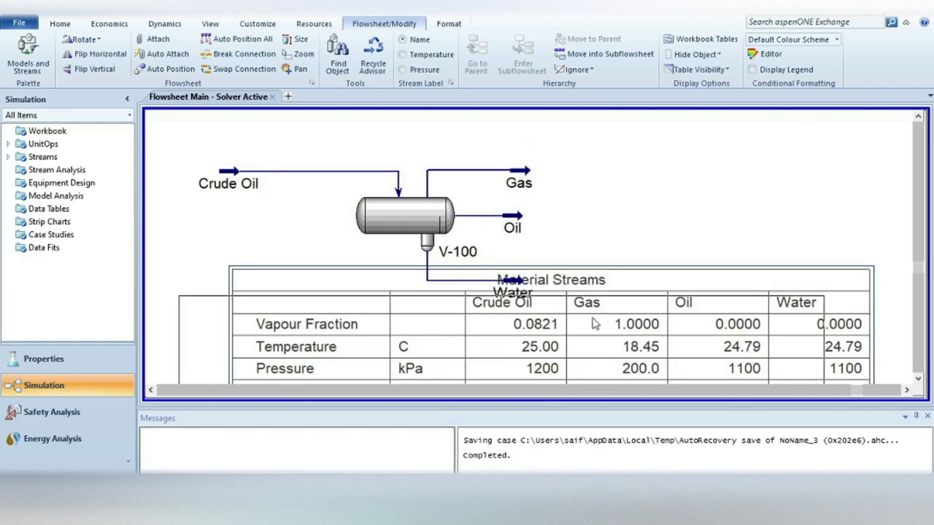
scroll(385, 340, down, 2)
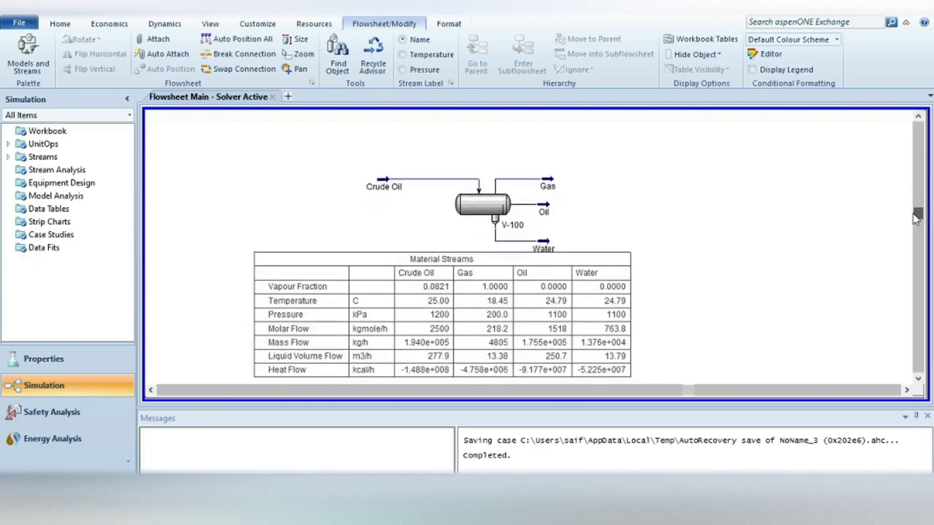
click(533, 270)
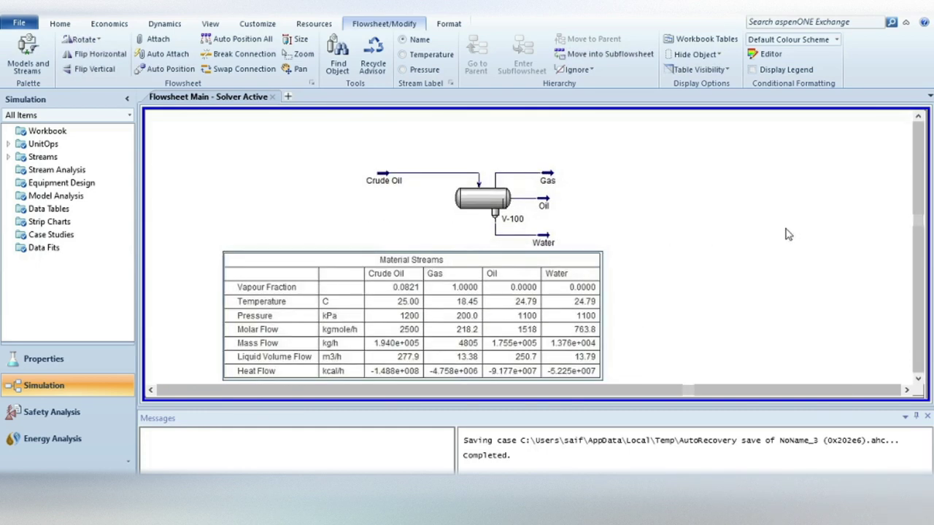
Move the separator and the Crude Oil, Oil and Water streams higher above the Material Streams table
drag(483, 198, 477, 154)
drag(384, 180, 375, 125)
drag(543, 205, 548, 176)
drag(543, 241, 560, 184)
Add the Compositions workbook table beside the separator and Material Streams table, and collapse the messages pane
right_click(647, 150)
click(633, 446)
click(532, 210)
drag(659, 210, 843, 140)
double_click(446, 416)
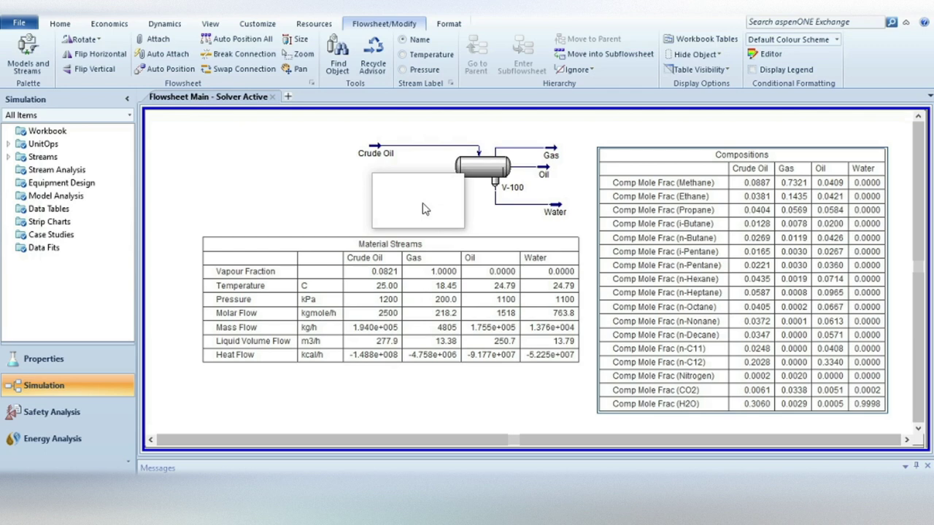
Examine the separator's rating settings for sizing, nozzles, heat loss, level taps and carry-over setup, and close its properties
double_click(478, 175)
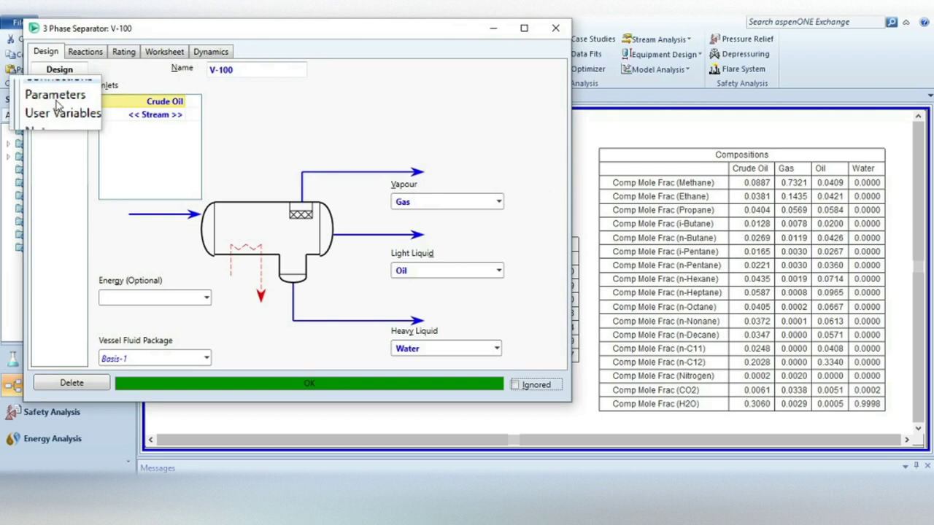
click(126, 52)
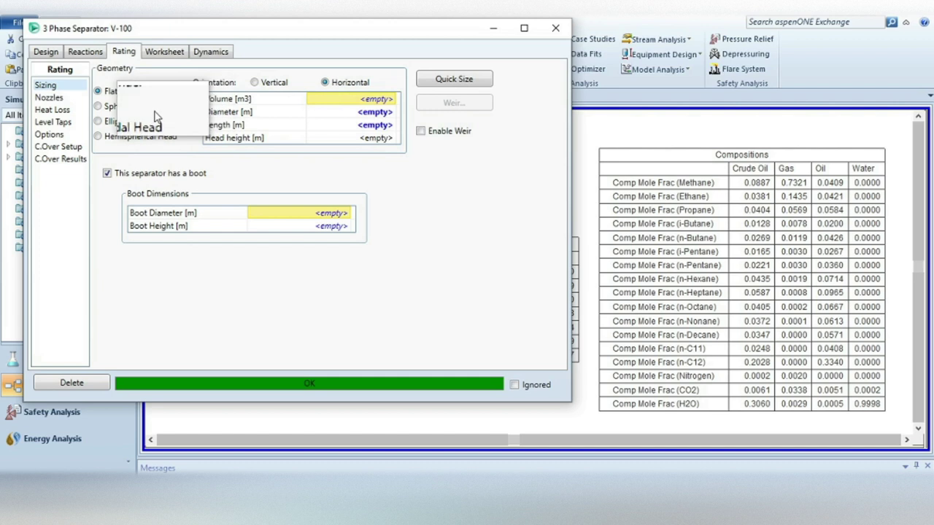
click(63, 100)
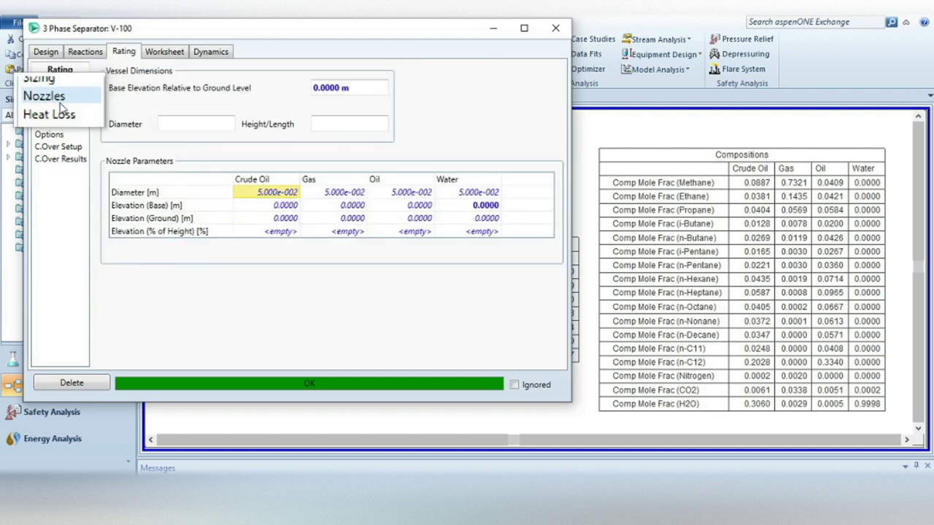
click(58, 117)
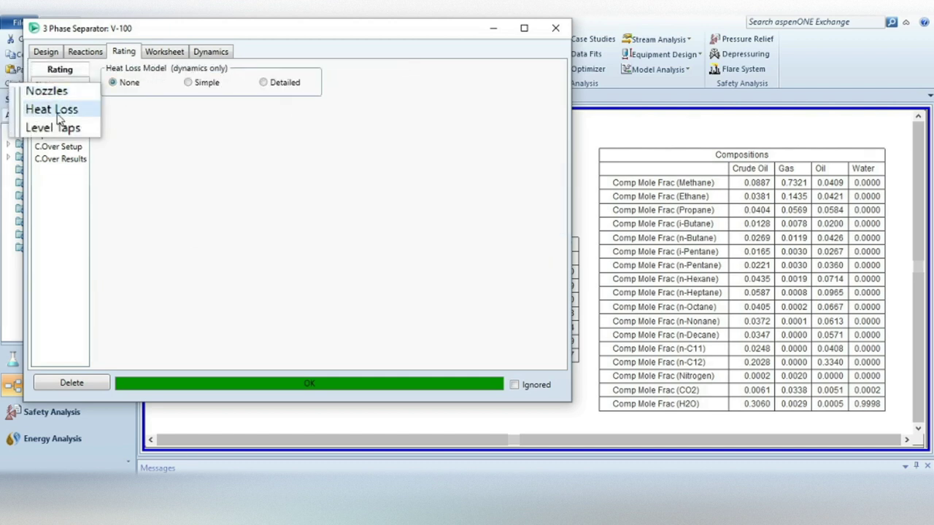
click(56, 130)
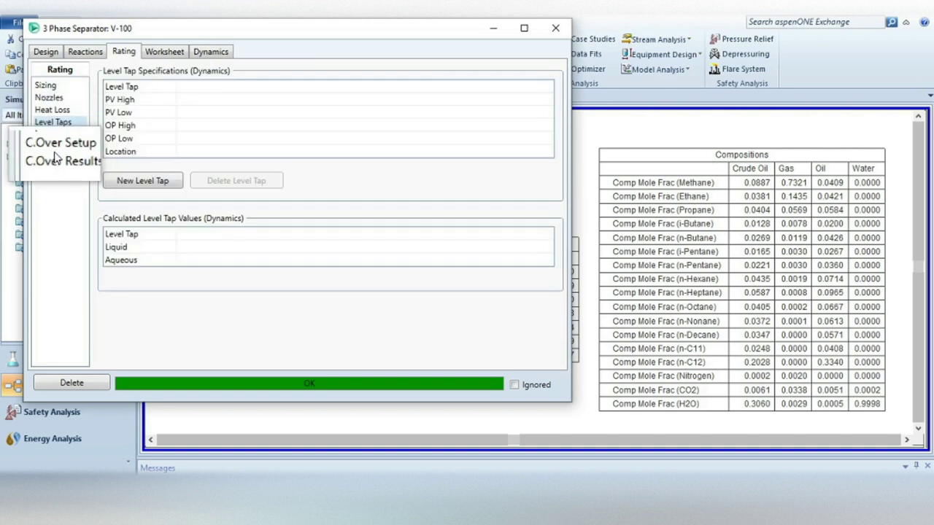
click(57, 149)
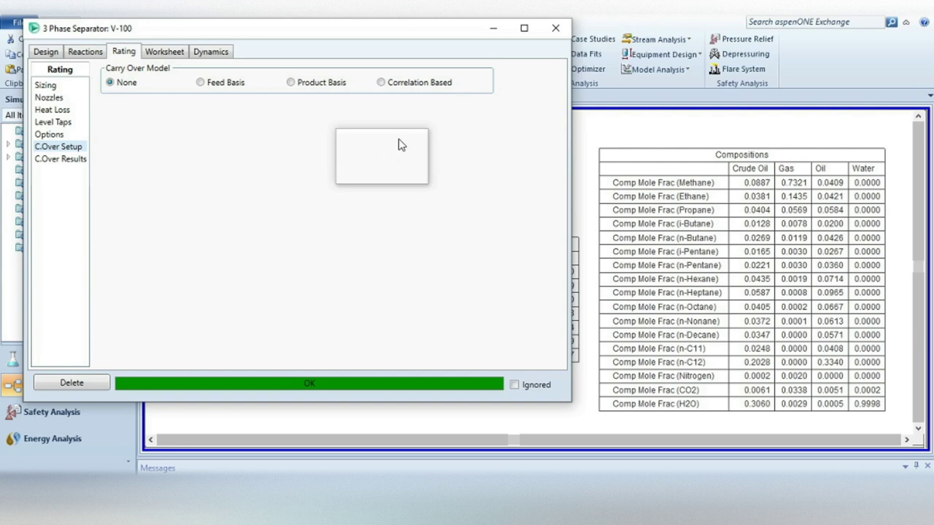
click(556, 27)
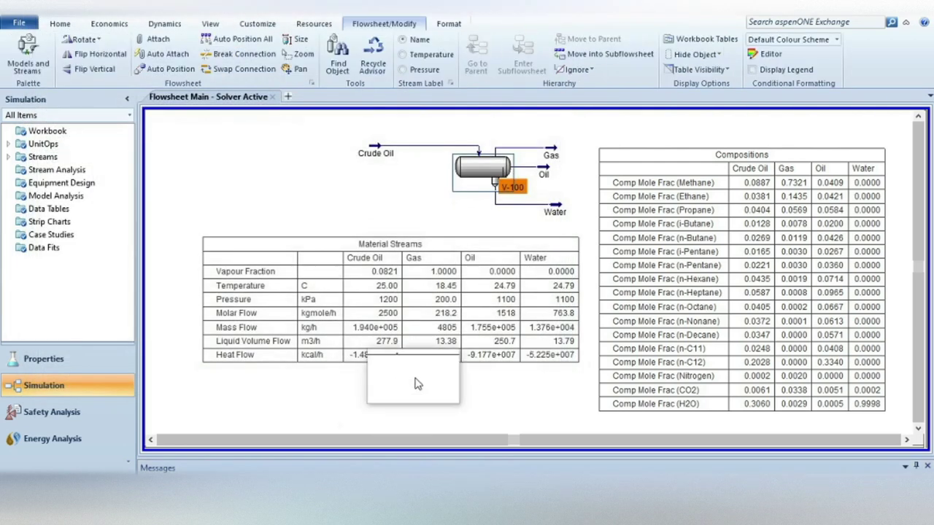
click(206, 189)
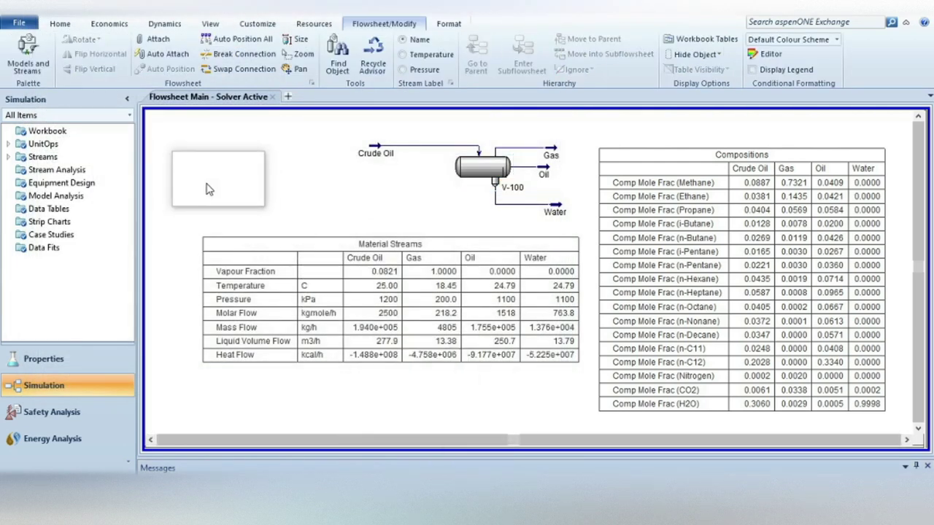